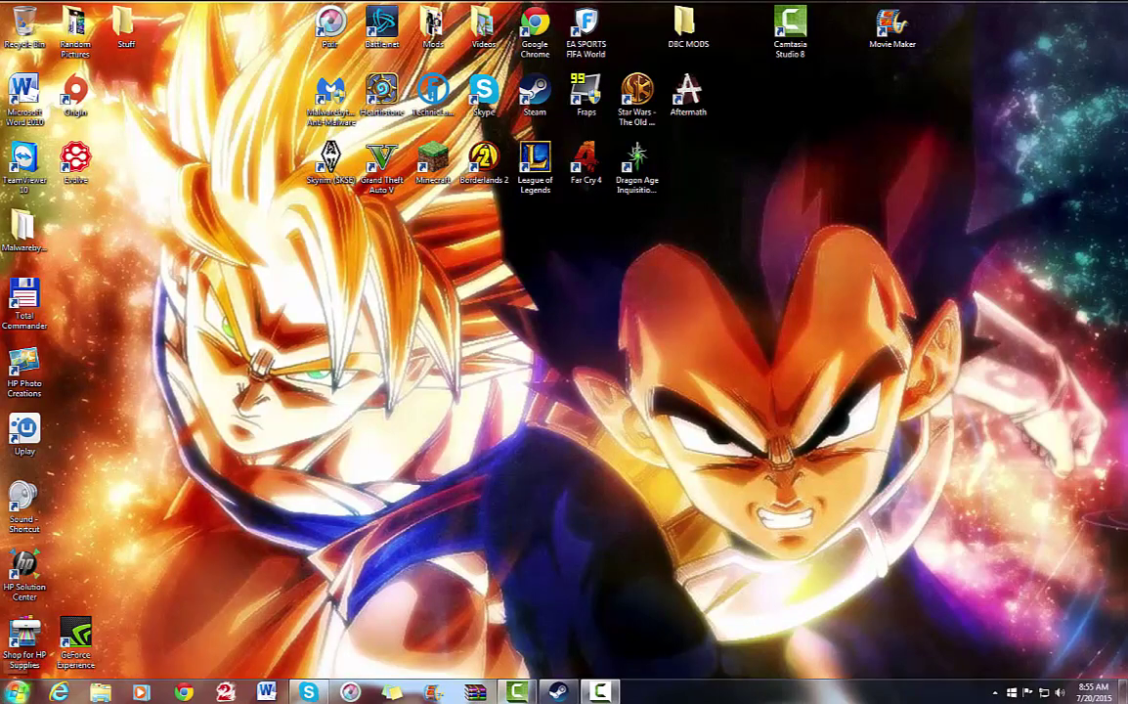
Search for %appdata% from the Windows taskbar search.
click(18, 692)
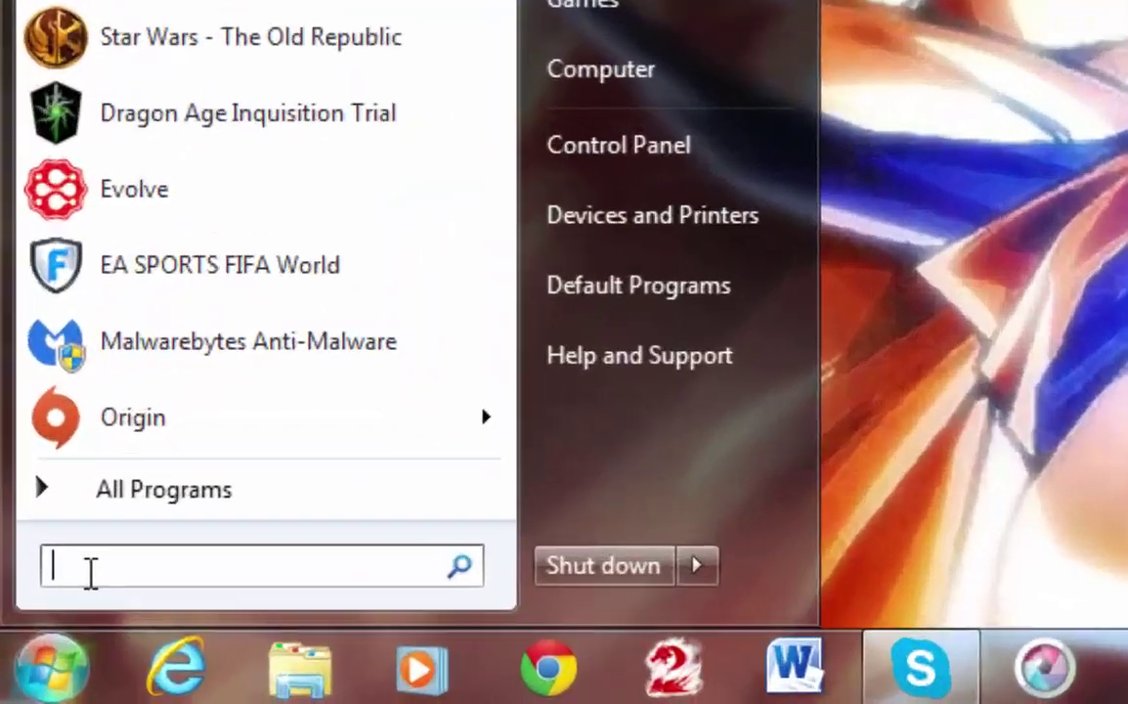
text(%ap)
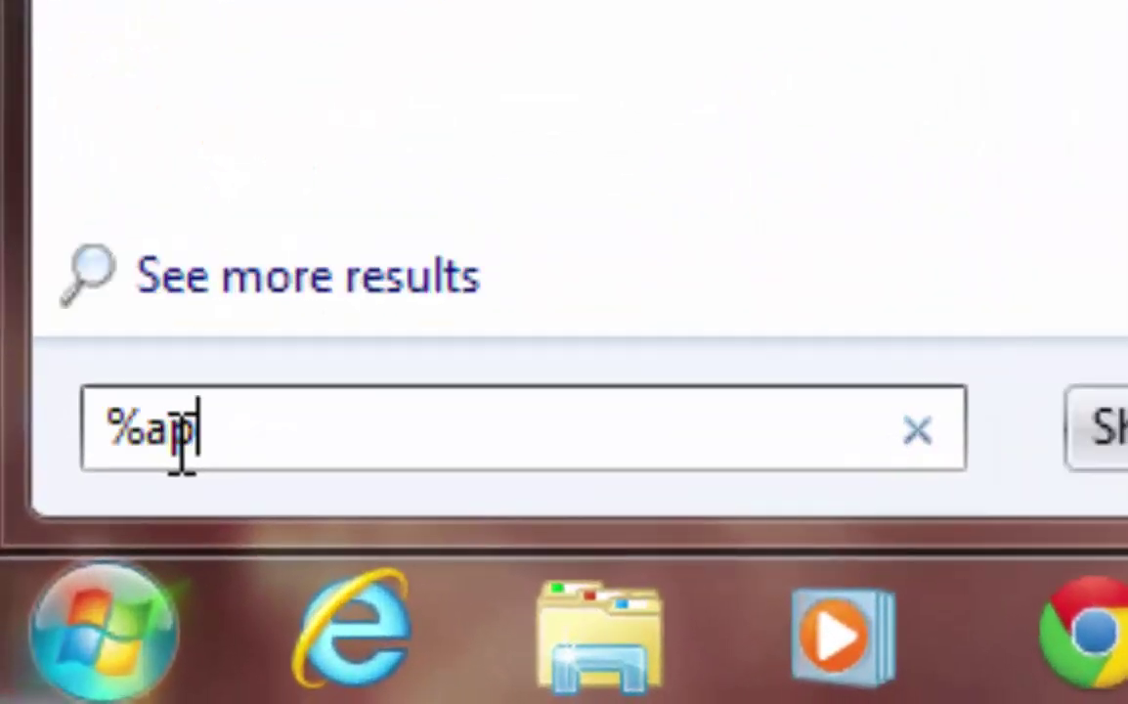
text(p)
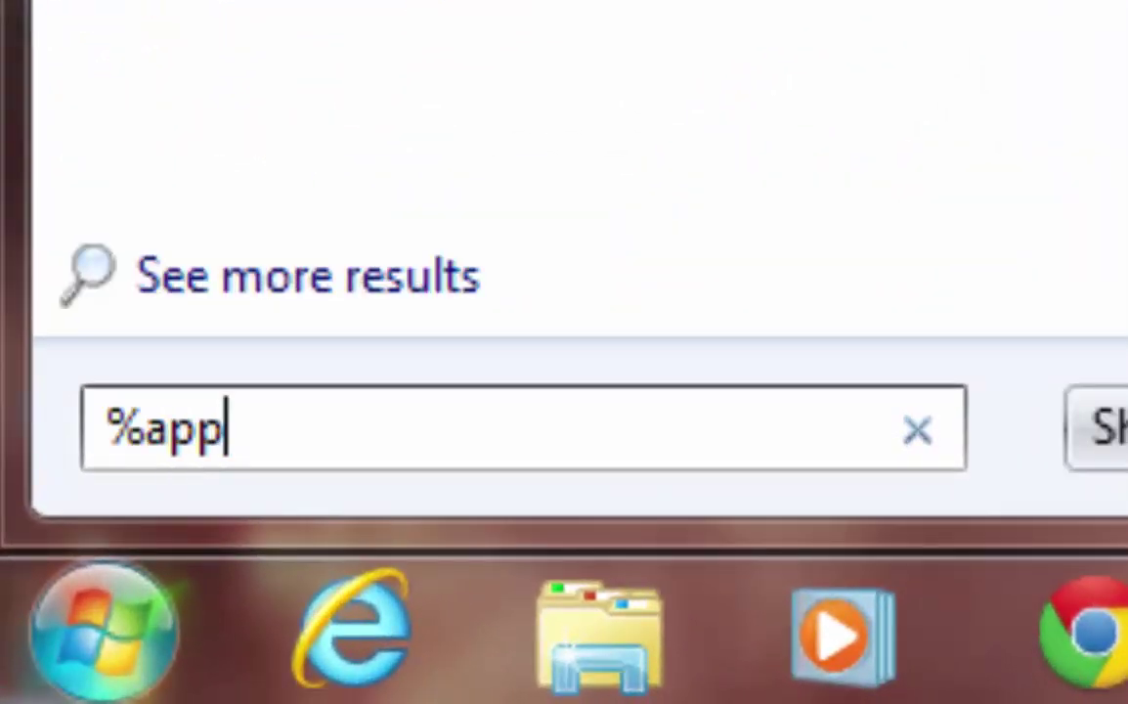
text(dta%)
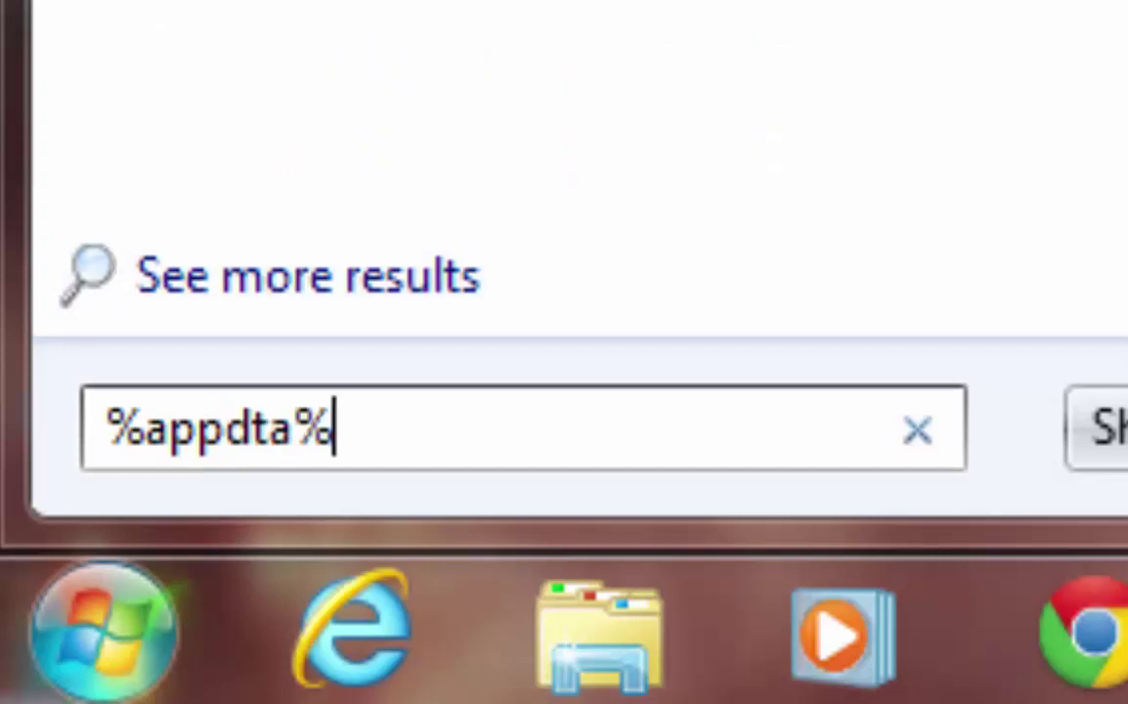
key(BackSpace)
key(BackSpace)
key(BackSpace)
text(a5a)
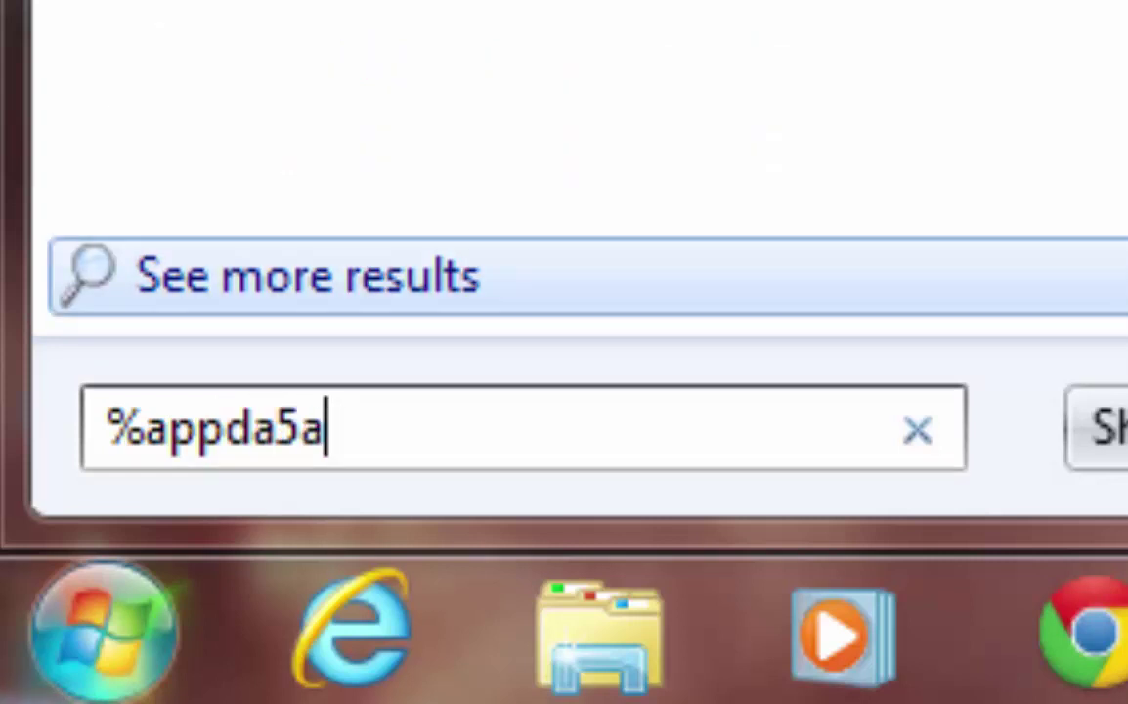
key(BackSpace)
key(BackSpace)
text(ta5)
key(BackSpace)
text(%)
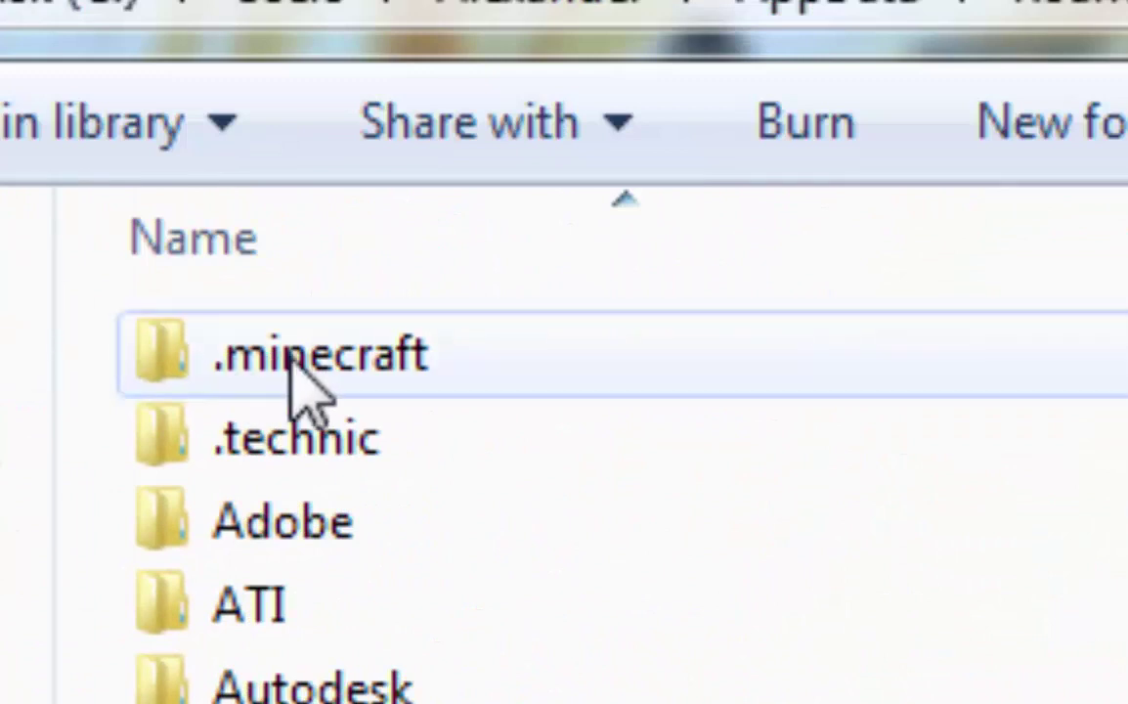
Browse into .minecraft's 1.7.10 folder, close it, and launch Minecraft from its desktop shortcut.
double_click(290, 357)
scroll(318, 255, down, 1)
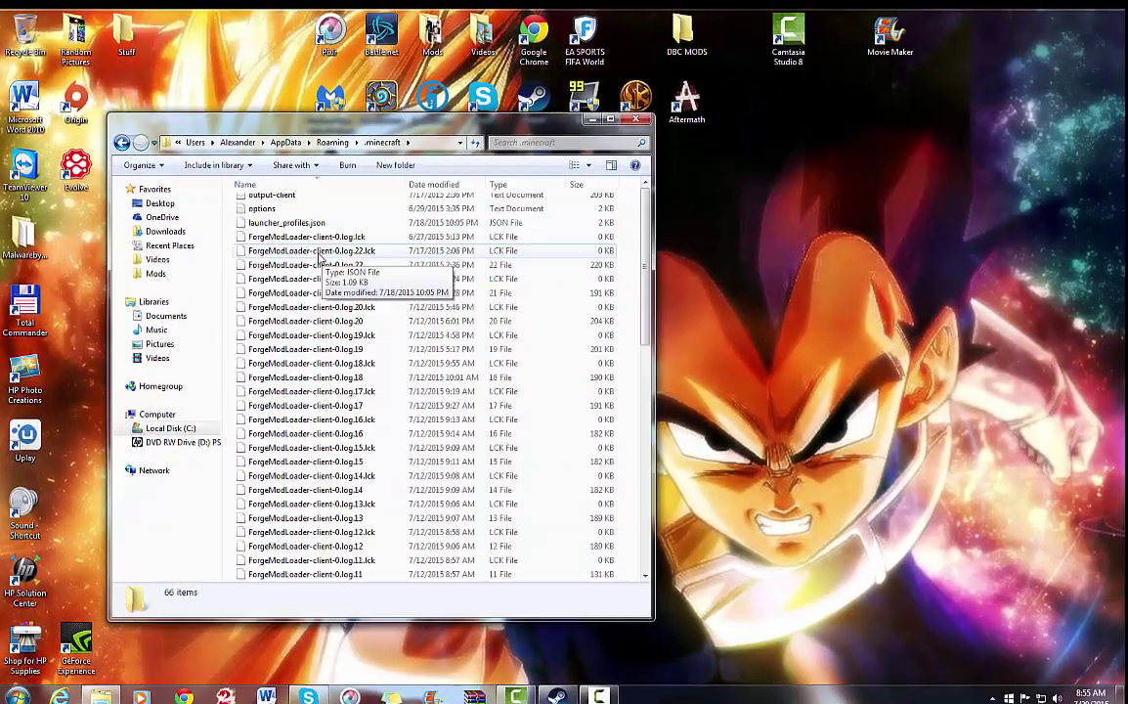
scroll(320, 256, down, 12)
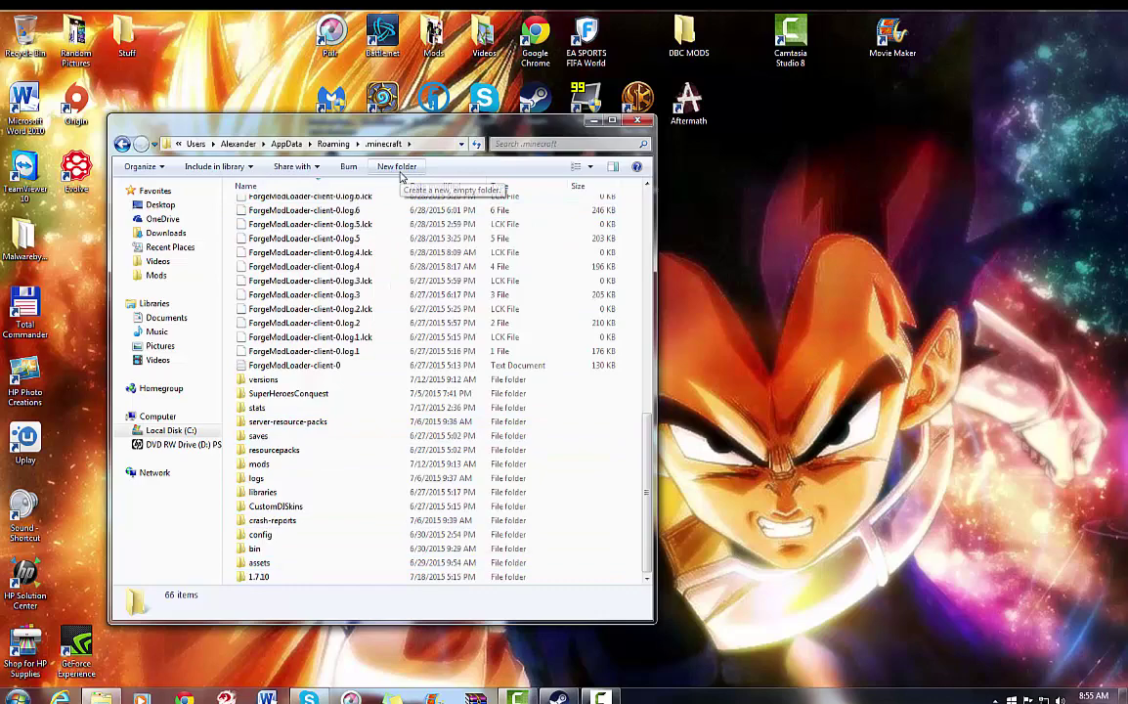
double_click(257, 576)
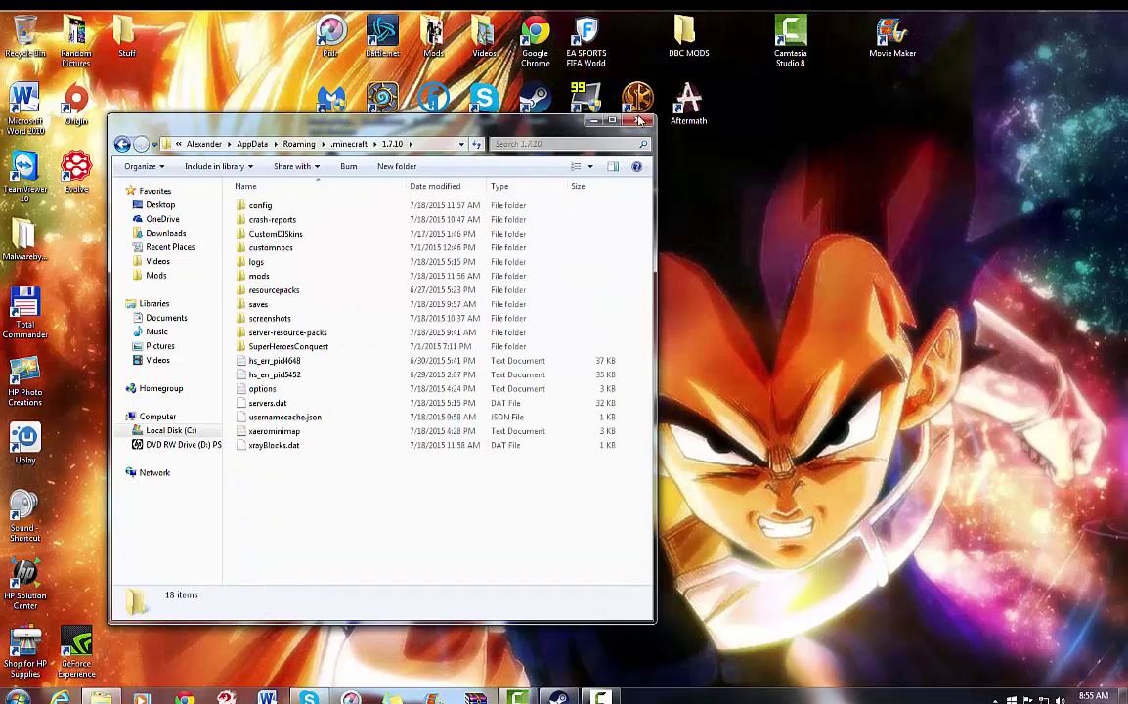
key(alt+F4)
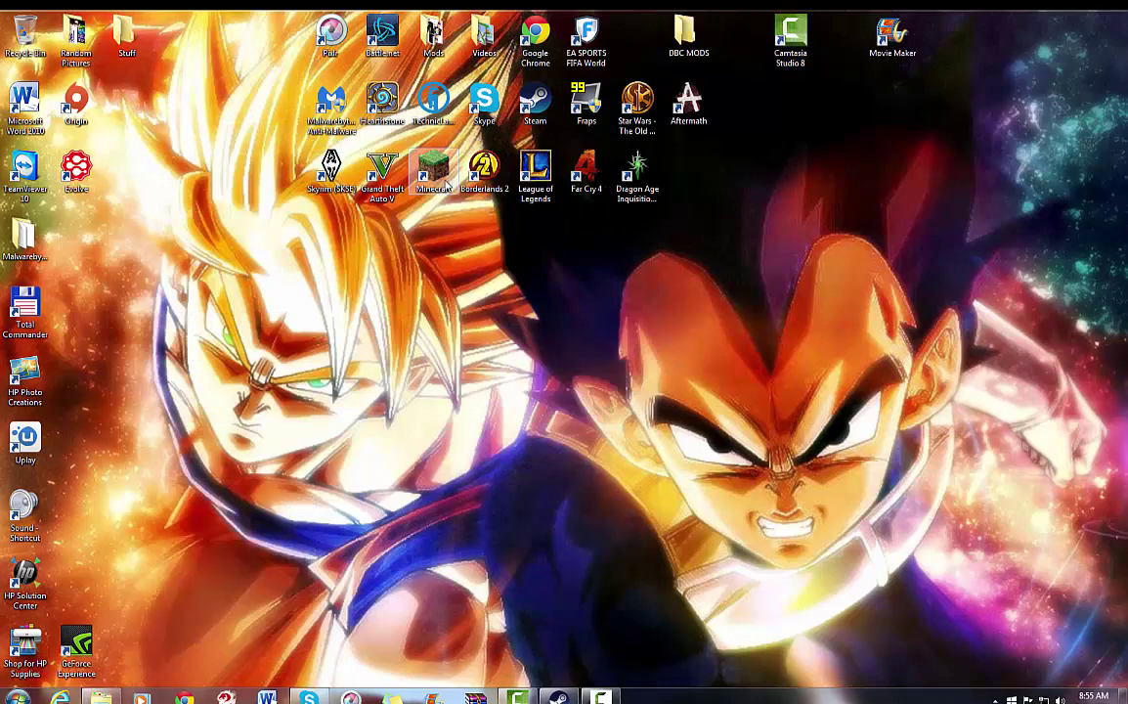
click(442, 173)
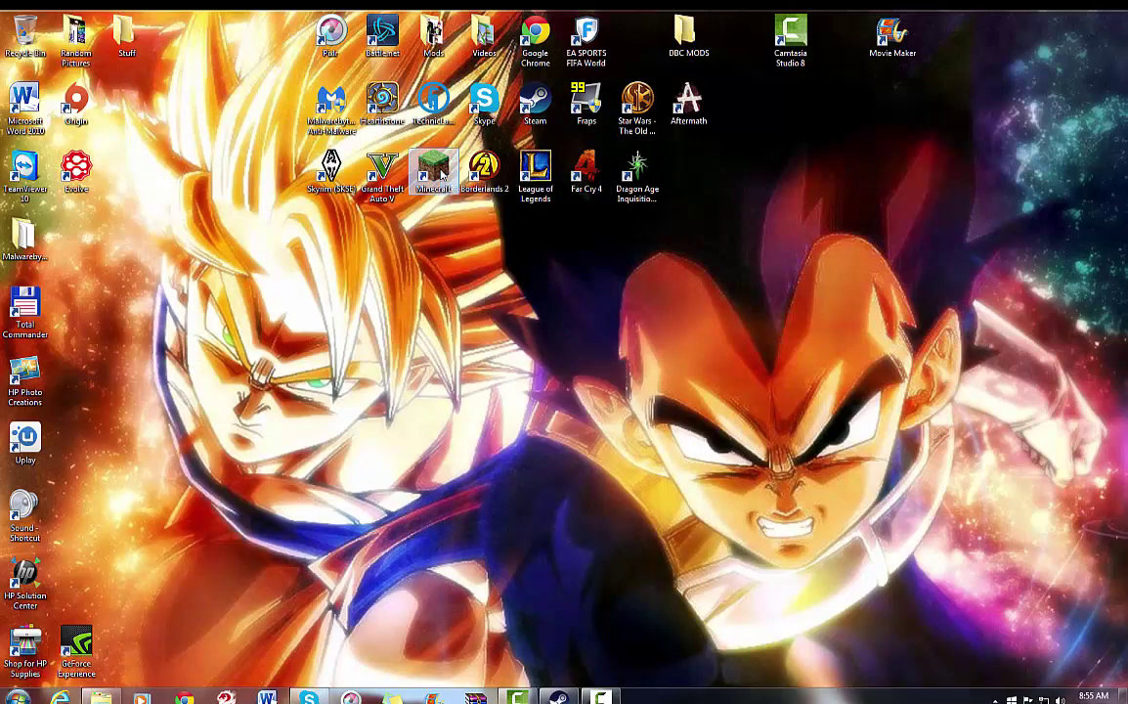
double_click(435, 171)
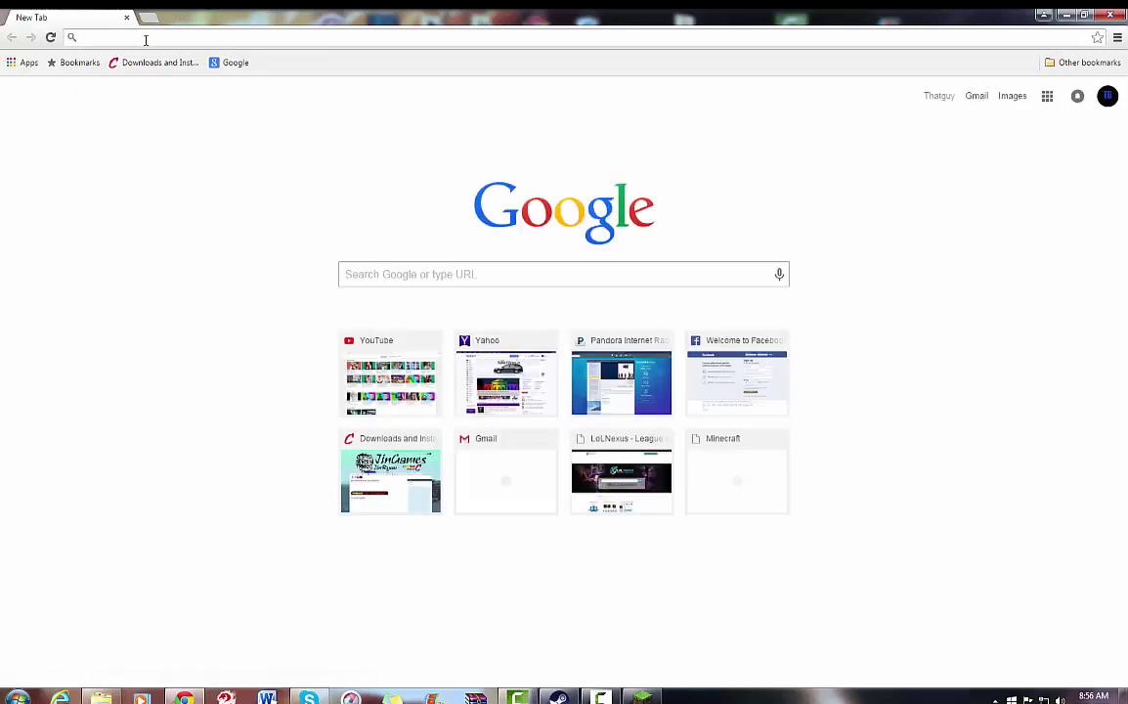
Search the web for 'jingames' and open the JinGames | Jin Ryuu's Mods site.
text(jingam)
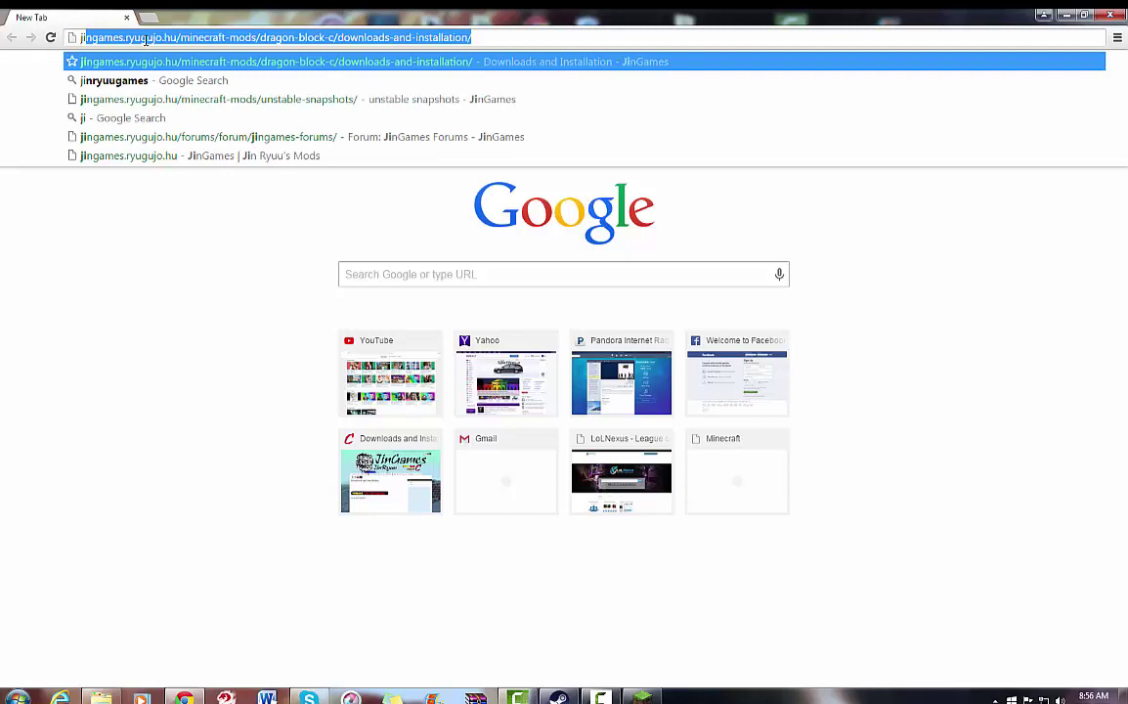
text(es)
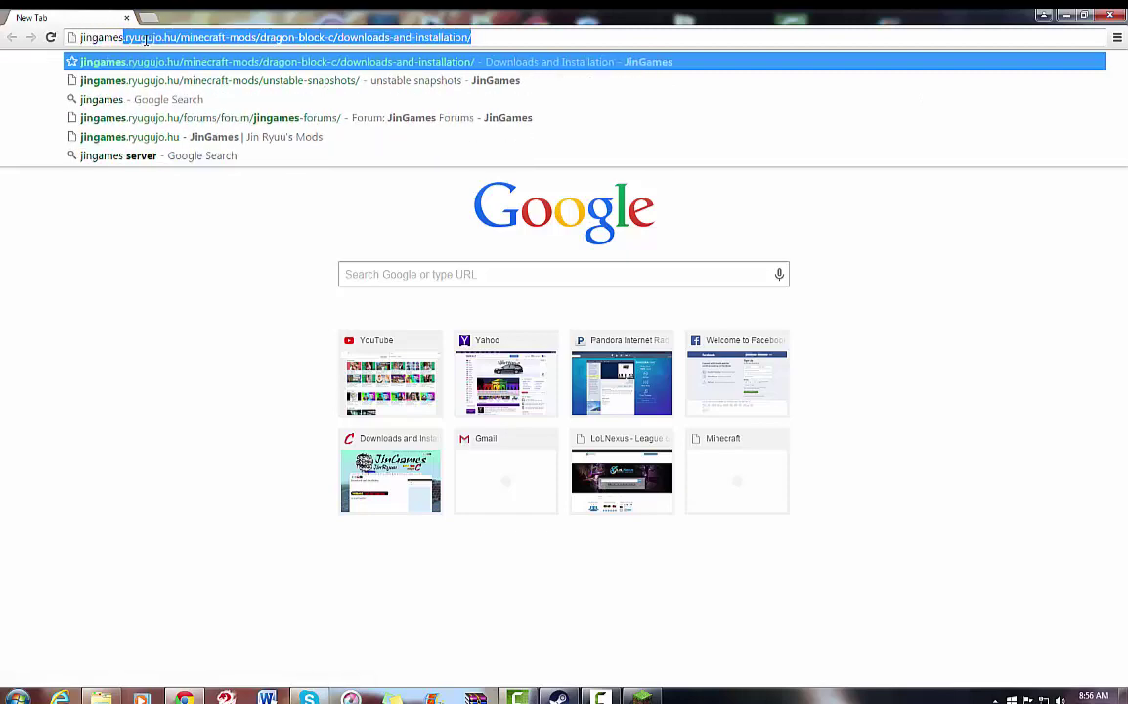
key(Delete)
key(Return)
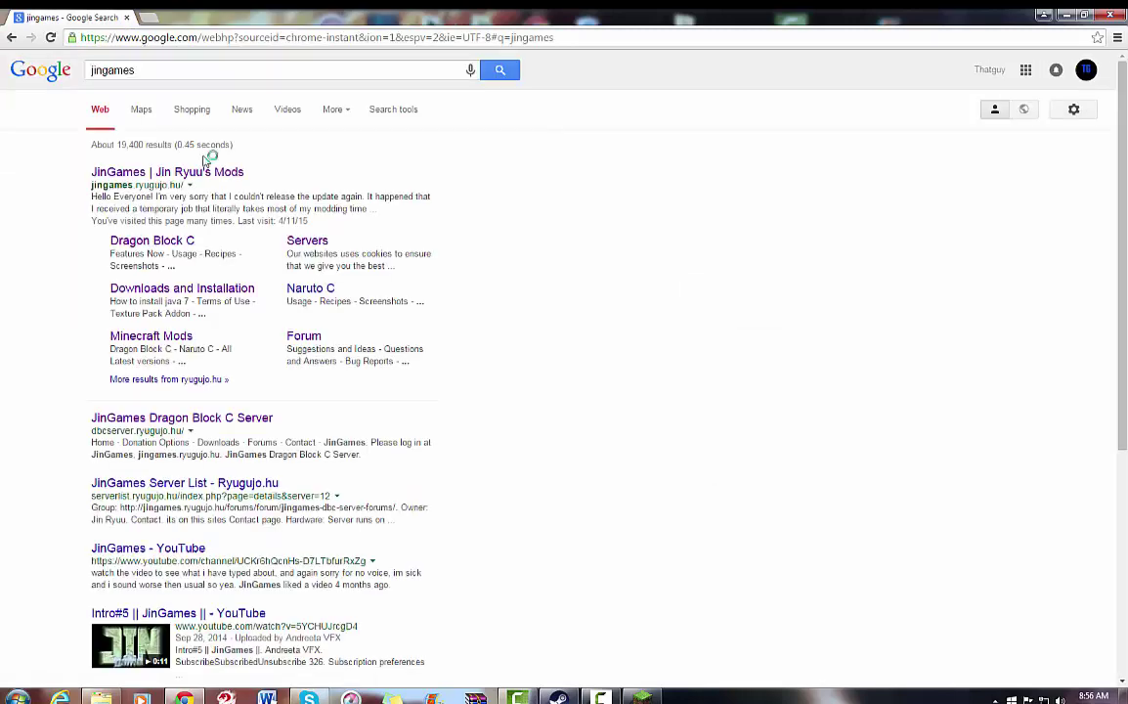
click(203, 174)
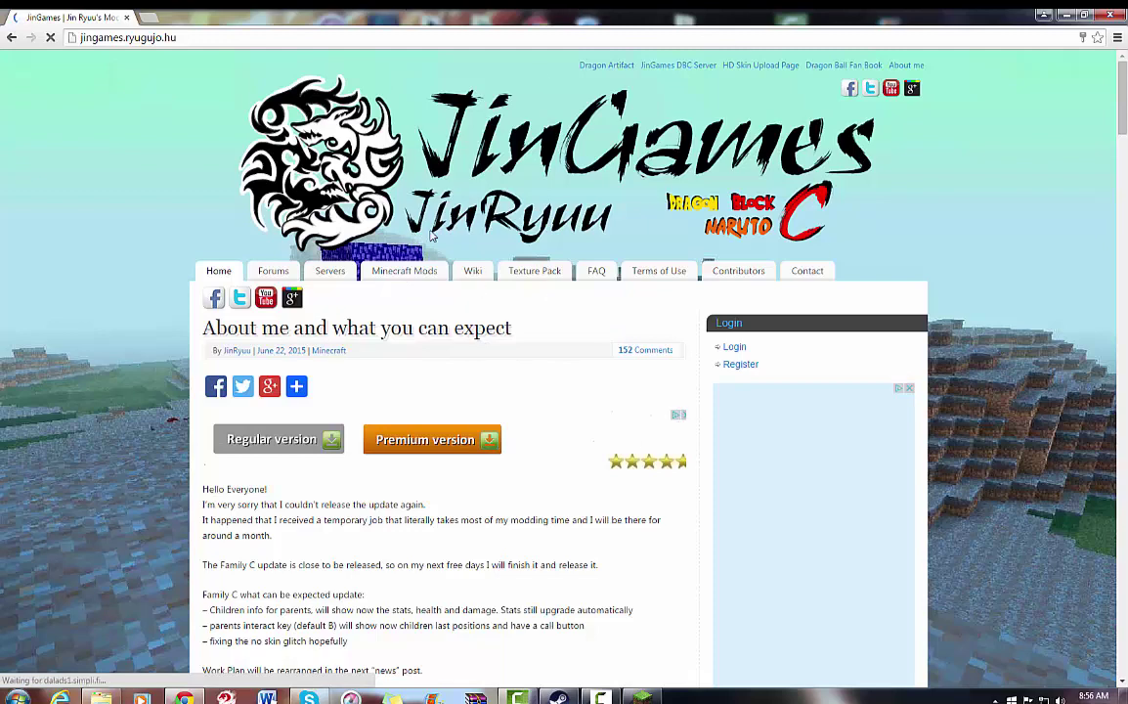
Go to Minecraft Mods > Unstable snapshots and scroll to the MC 1.7.10 download lists.
mouse_move(389, 279)
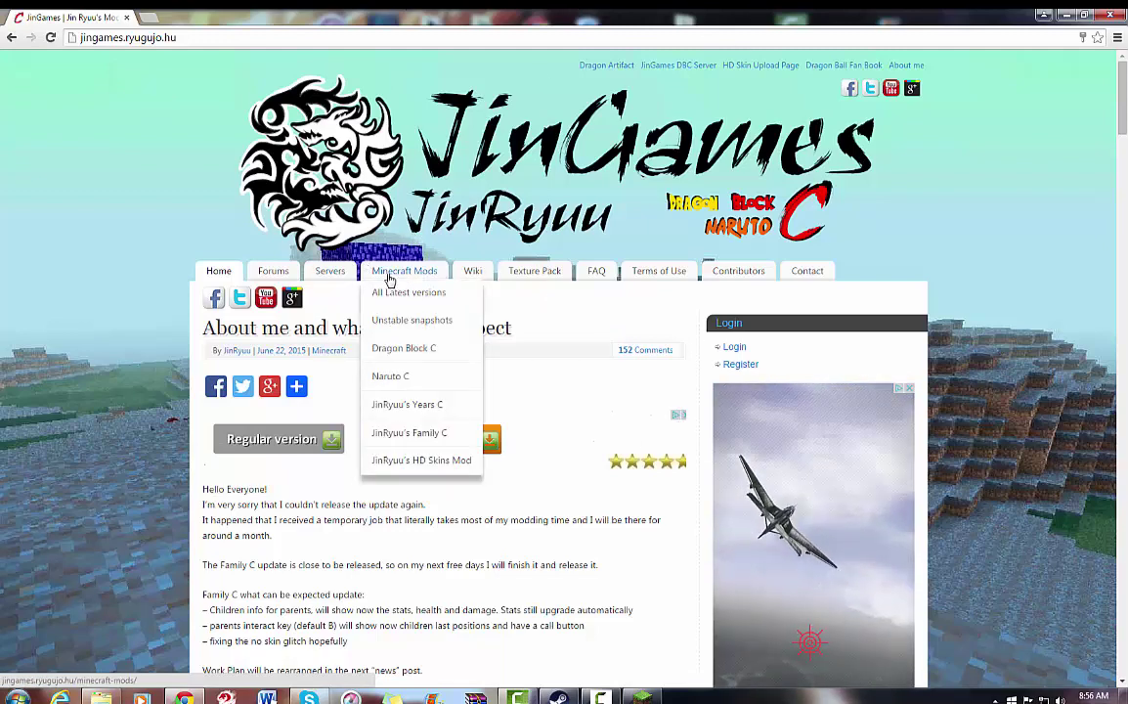
click(400, 322)
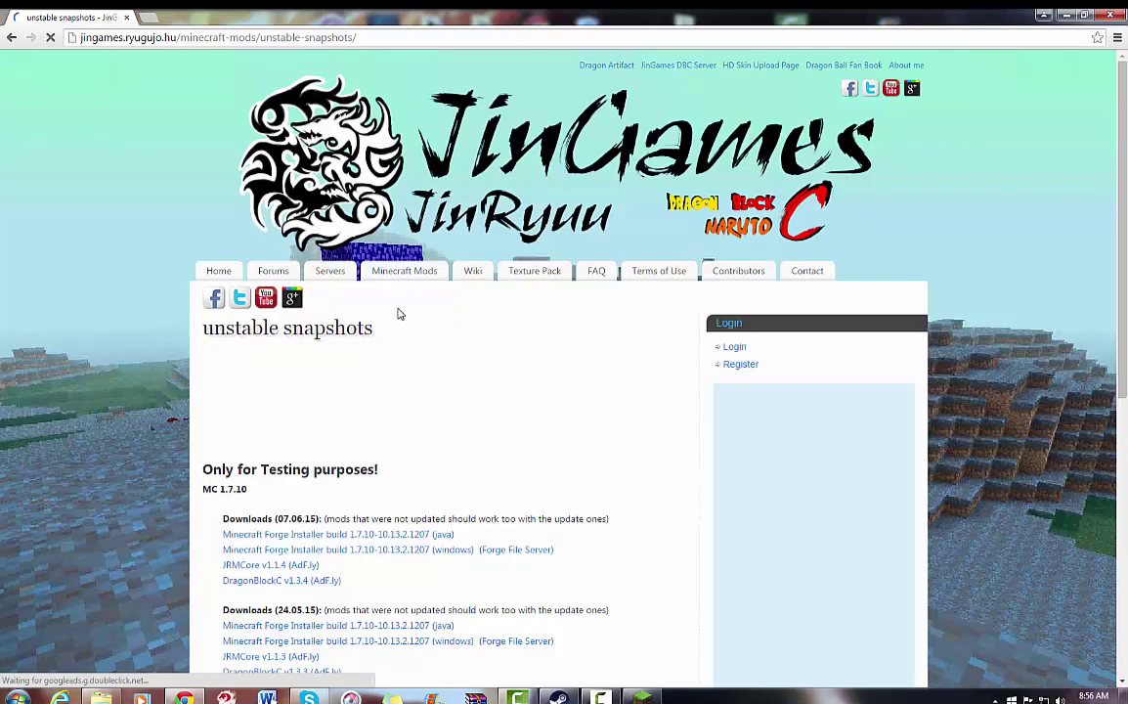
scroll(415, 472, down, 2)
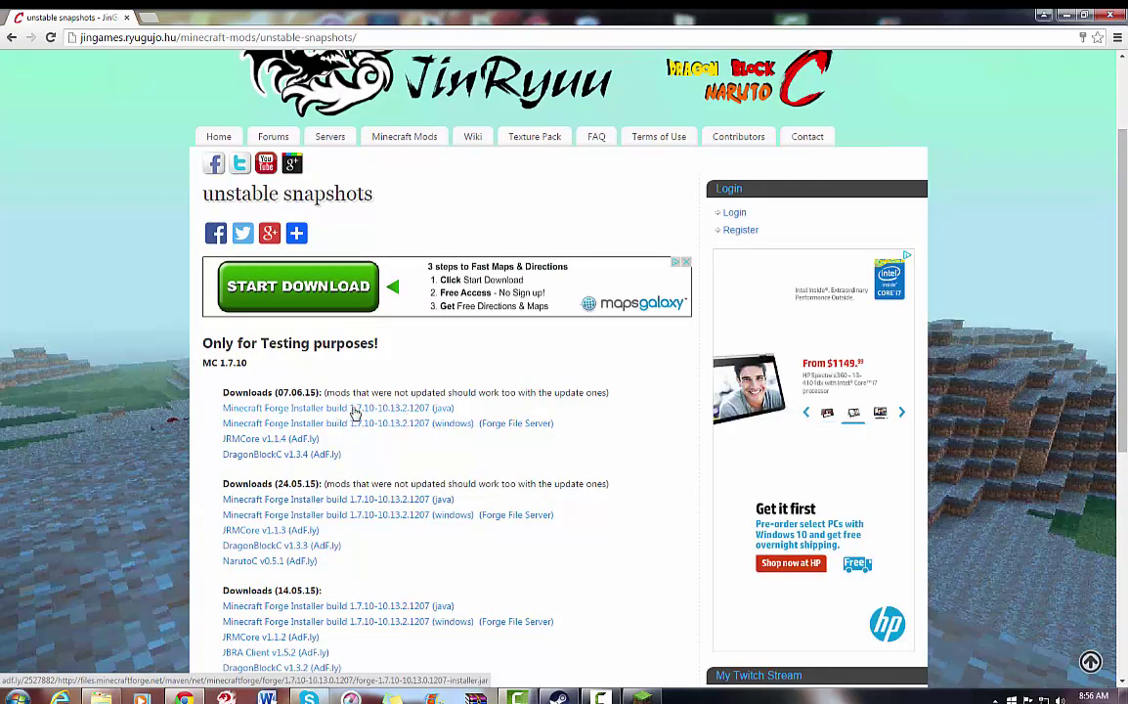
scroll(326, 369, down, 1)
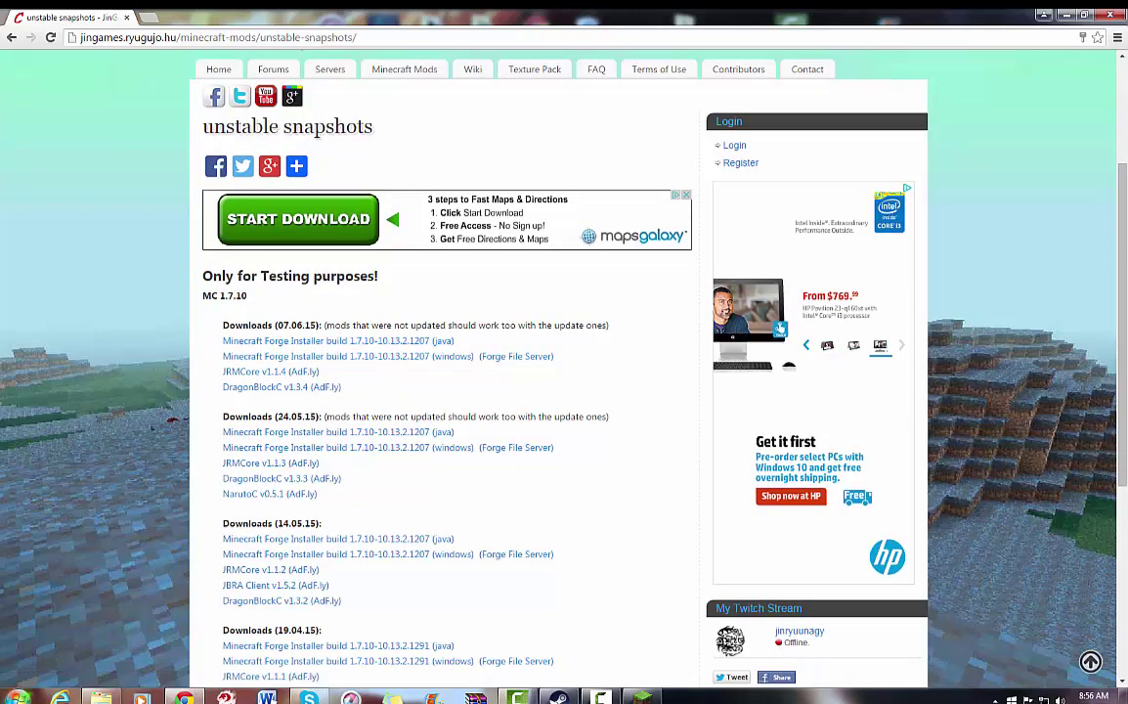
Find forge-1.7.10-10.13.2.1291-installer via search and run it with Java(TM) Platform SE binary.
click(17, 695)
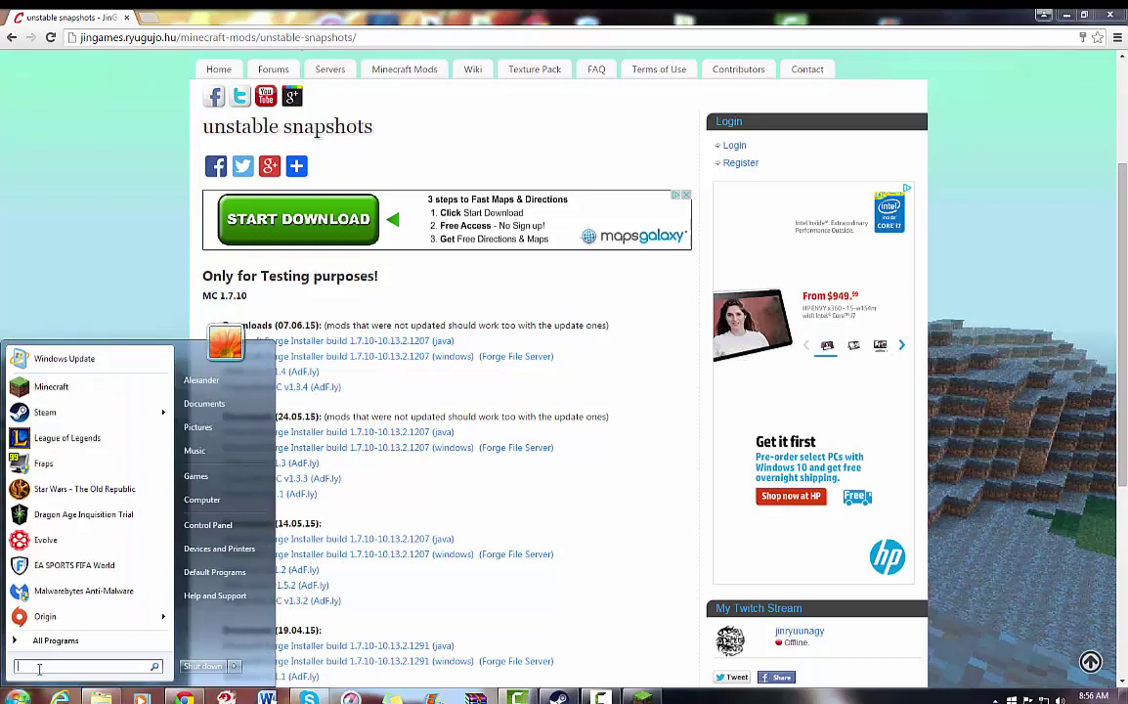
text(forge)
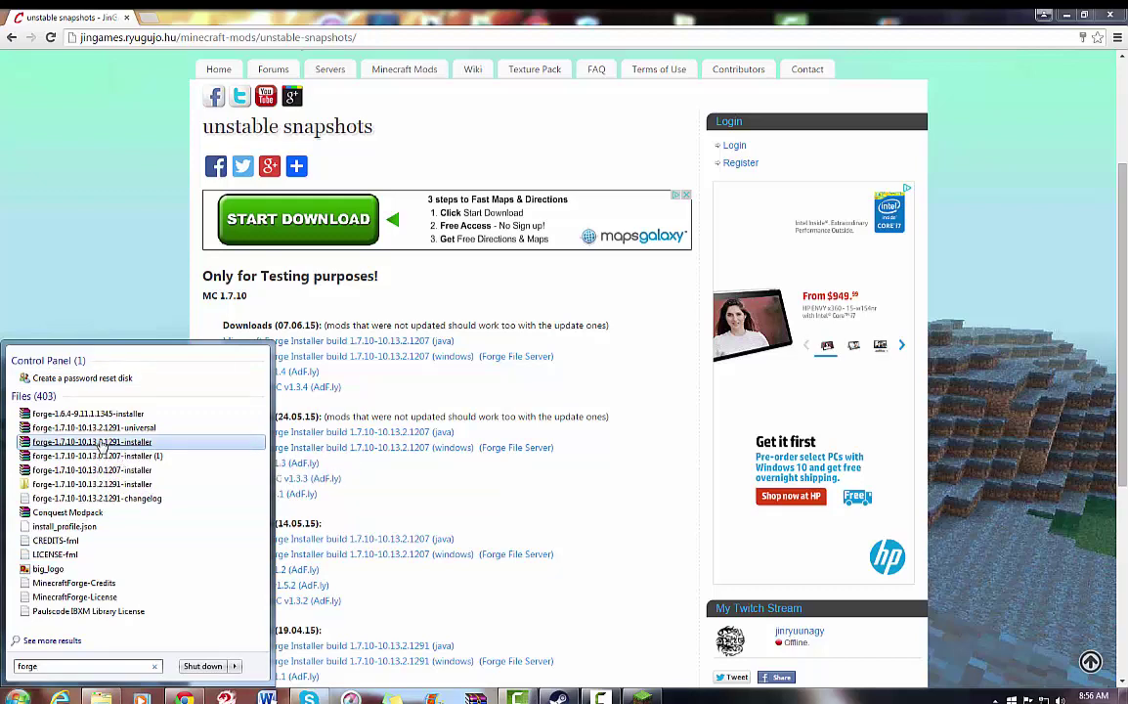
right_click(104, 448)
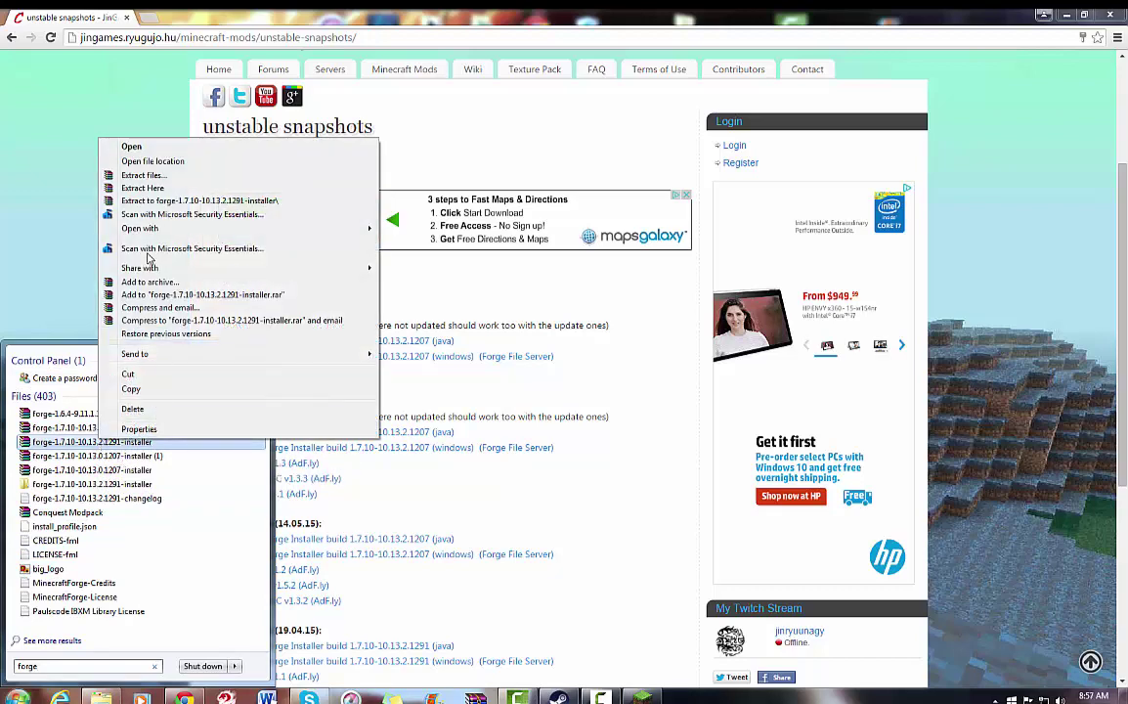
mouse_move(293, 232)
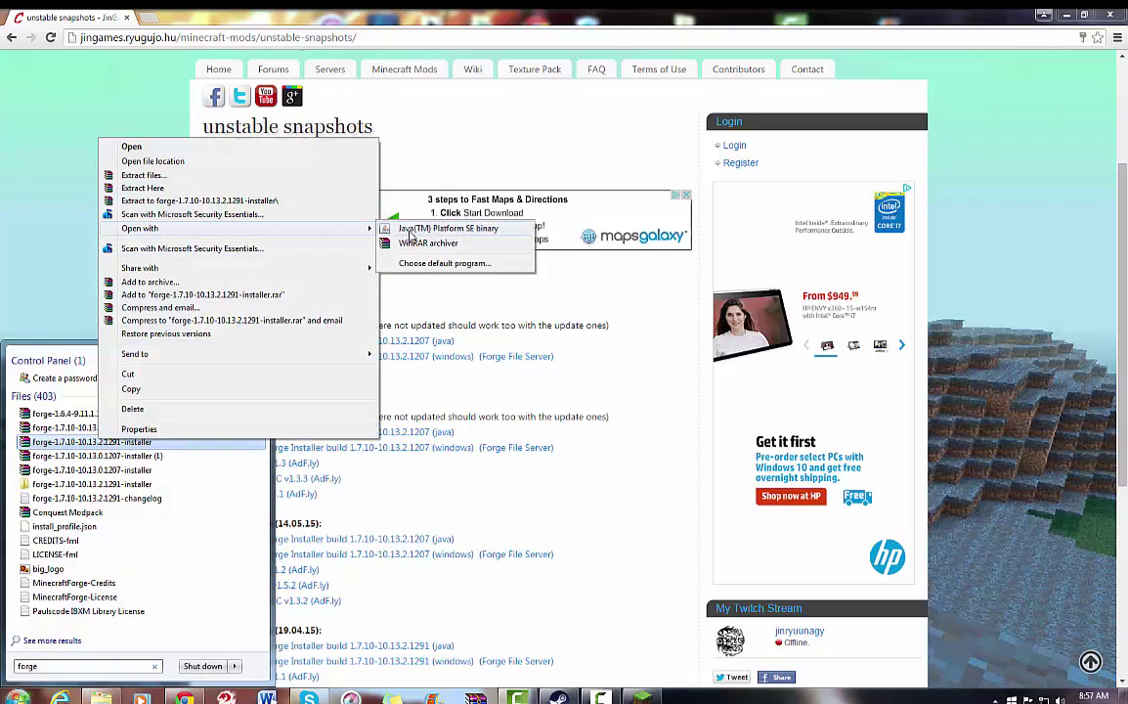
click(412, 234)
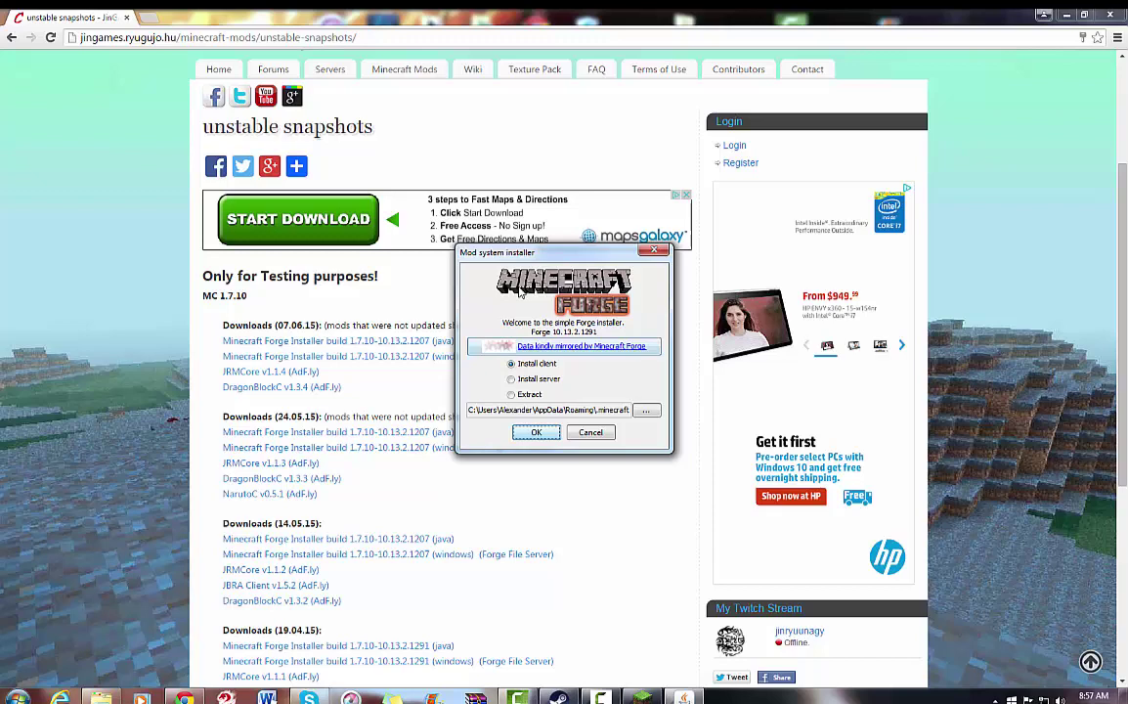
Install the Forge 10.13.2.1291 client and dismiss the Complete notice.
click(536, 433)
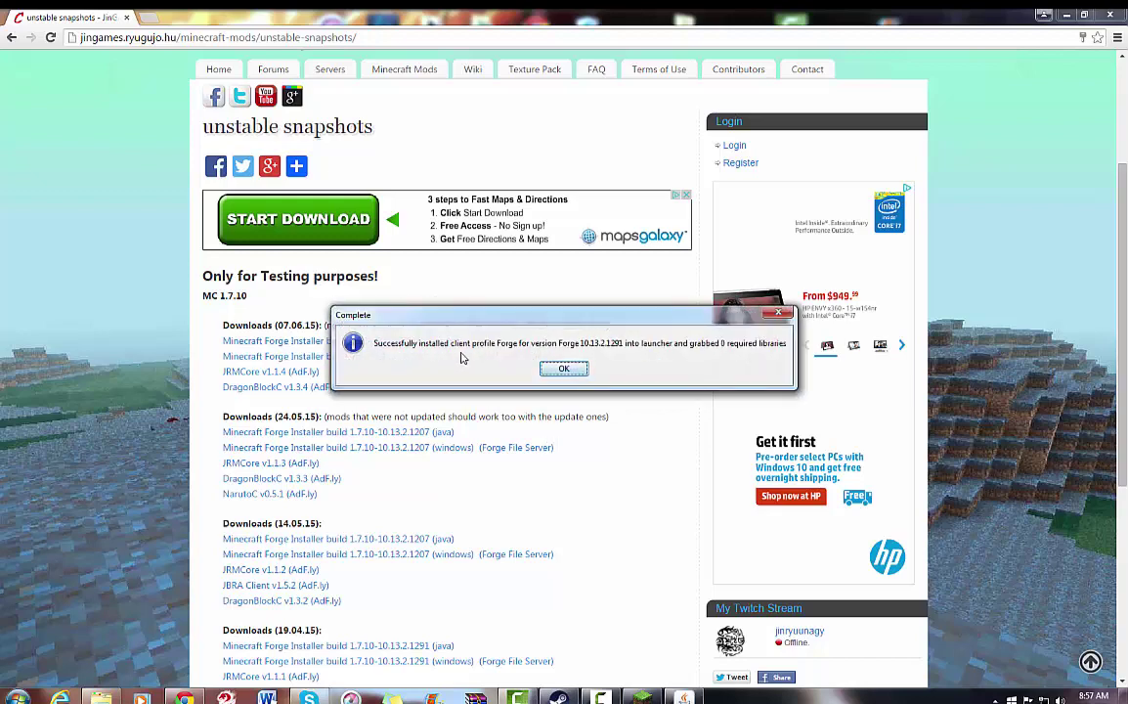
click(563, 370)
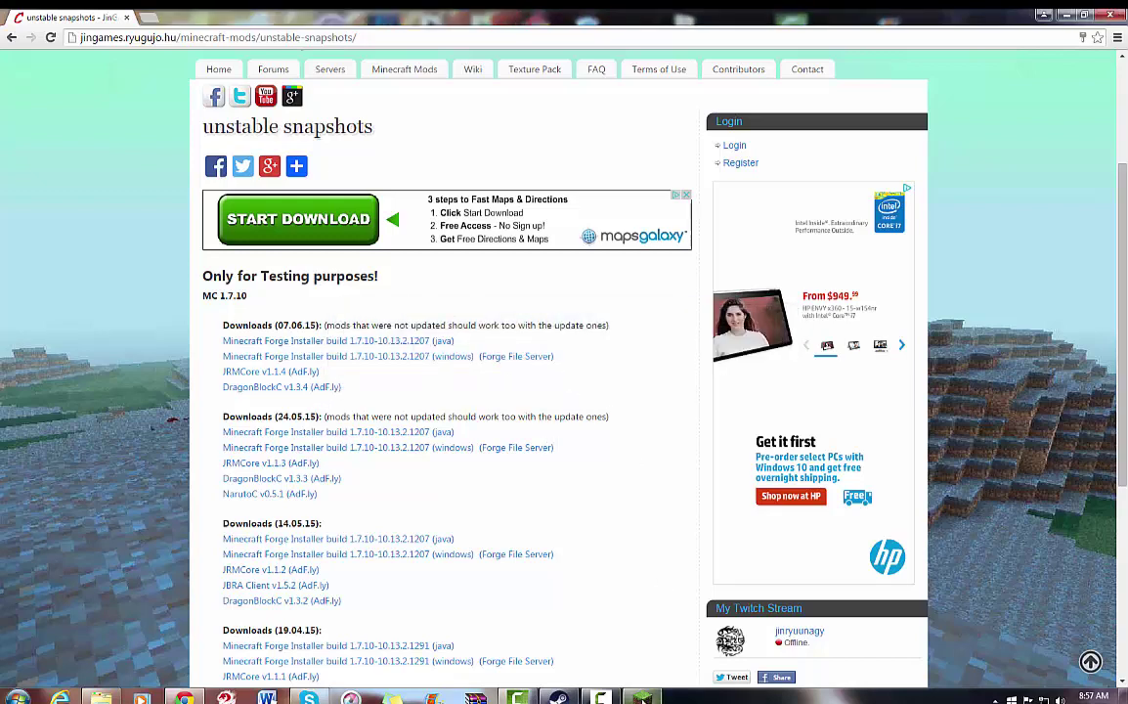
Restore the launcher, keep the 1.7.10 profile selected, and open its settings to check the game directory.
click(642, 698)
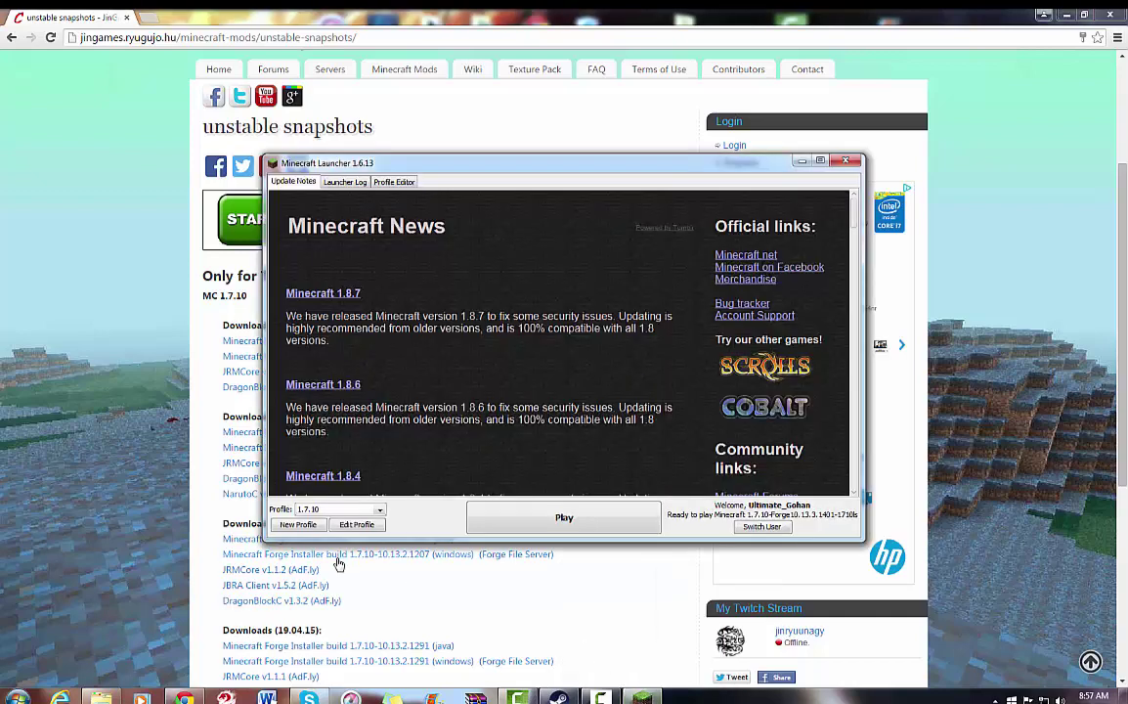
click(381, 510)
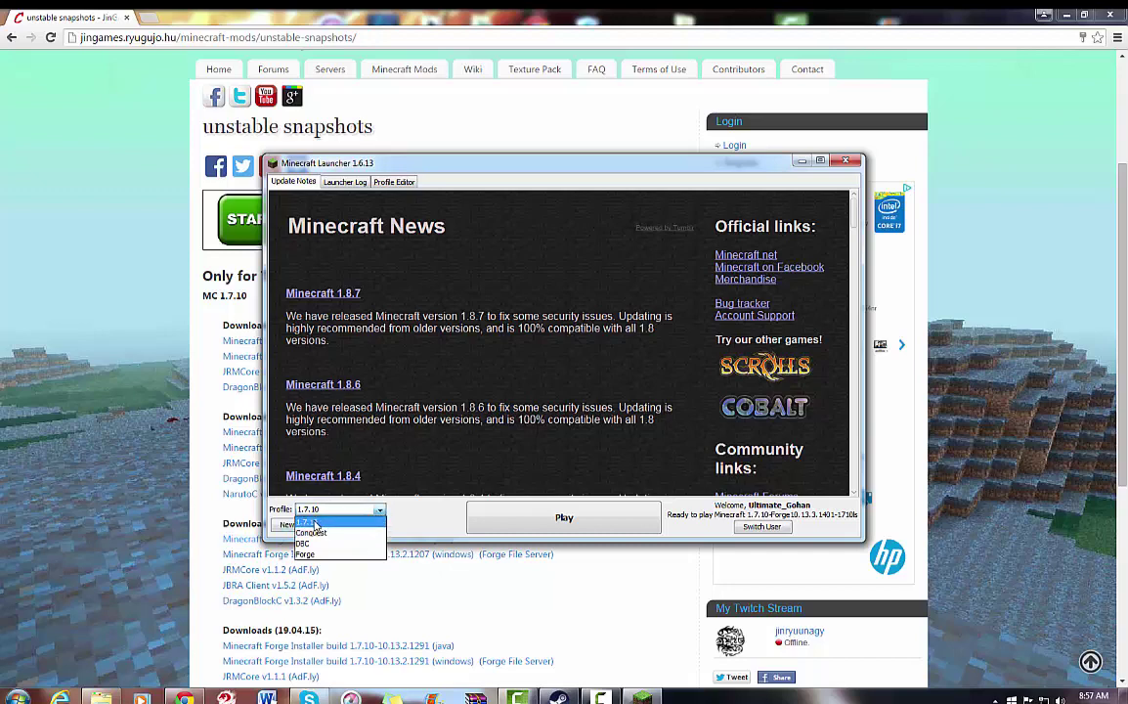
click(400, 534)
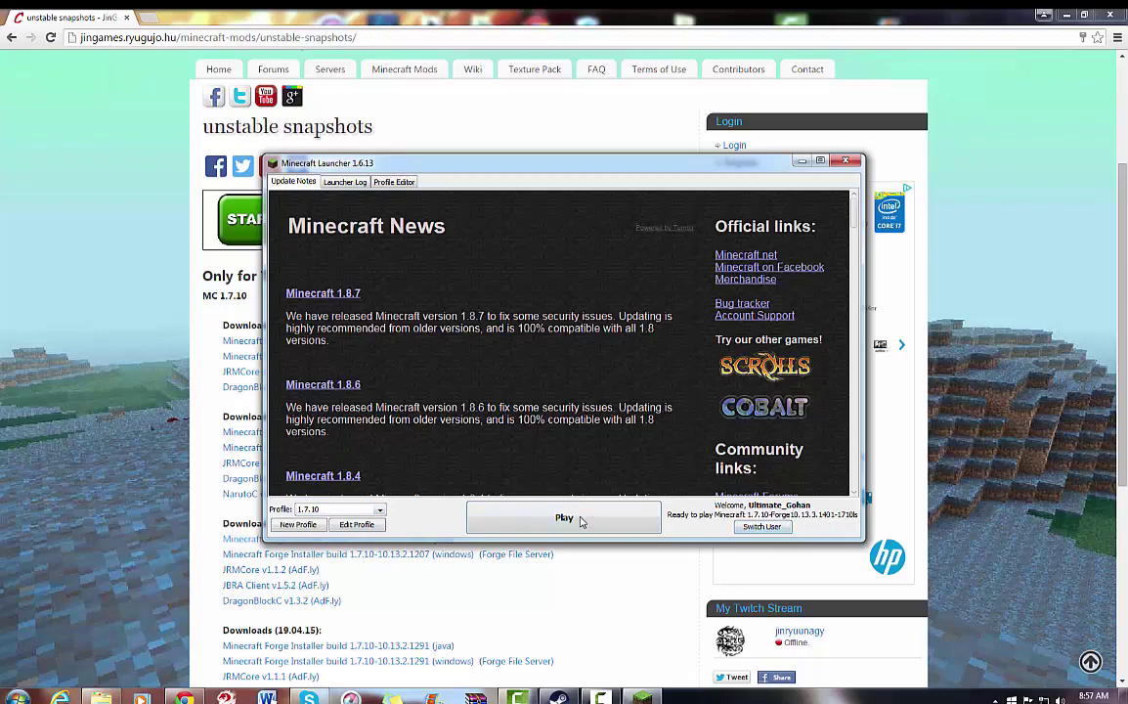
click(377, 529)
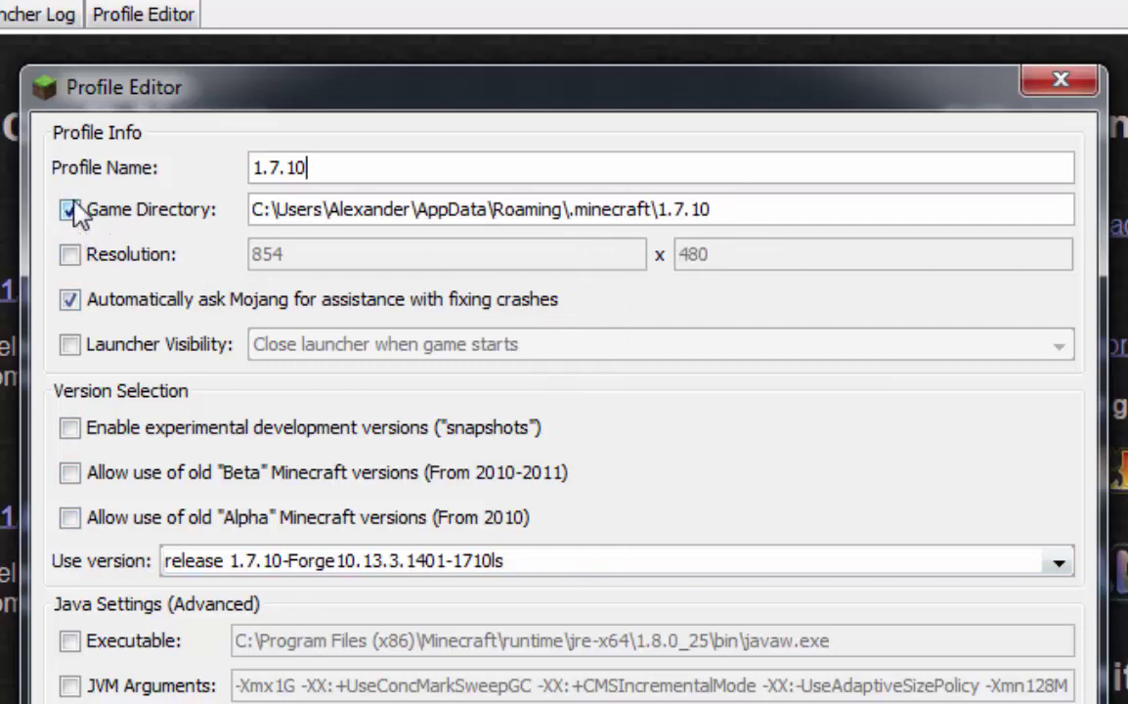
click(725, 210)
Set the profile version to 1.7.10-Forge10.13.3.1401-1710ls, save it, and start the game.
click(1058, 562)
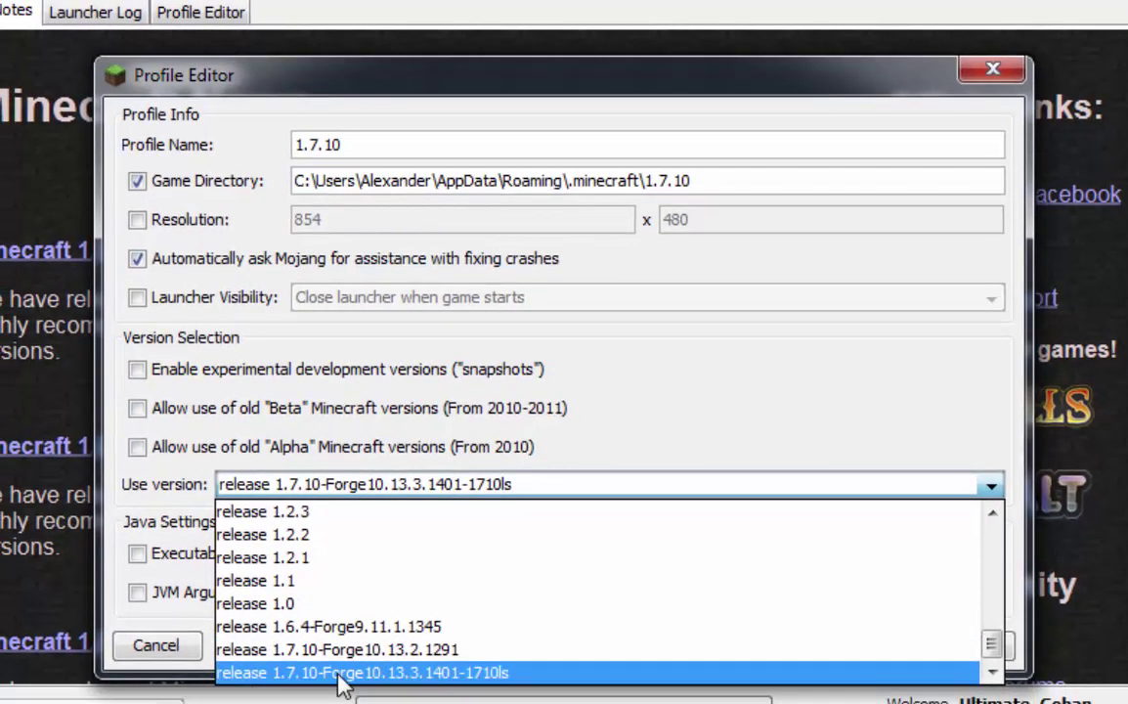
click(338, 673)
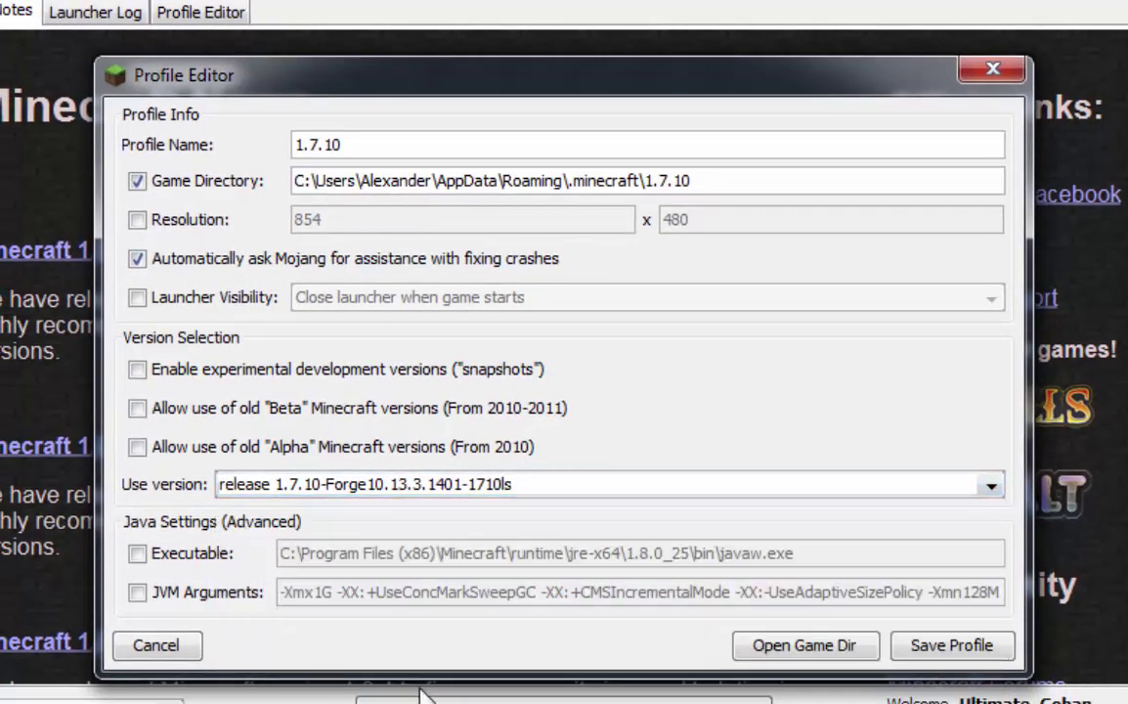
click(946, 649)
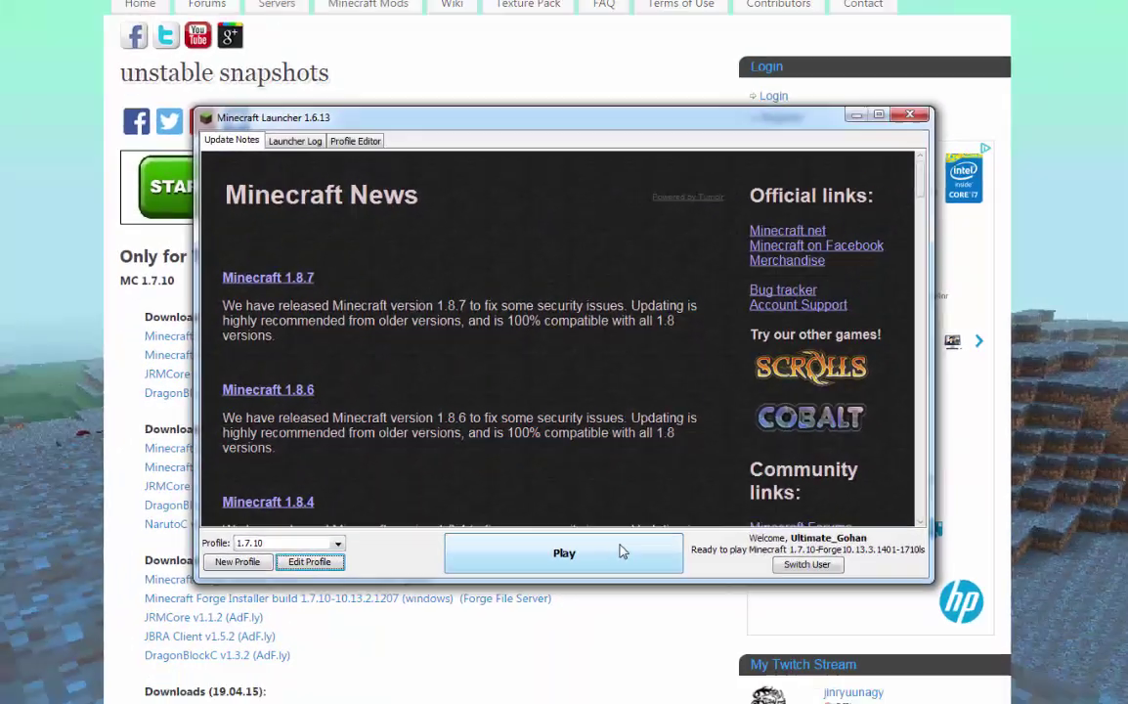
click(620, 553)
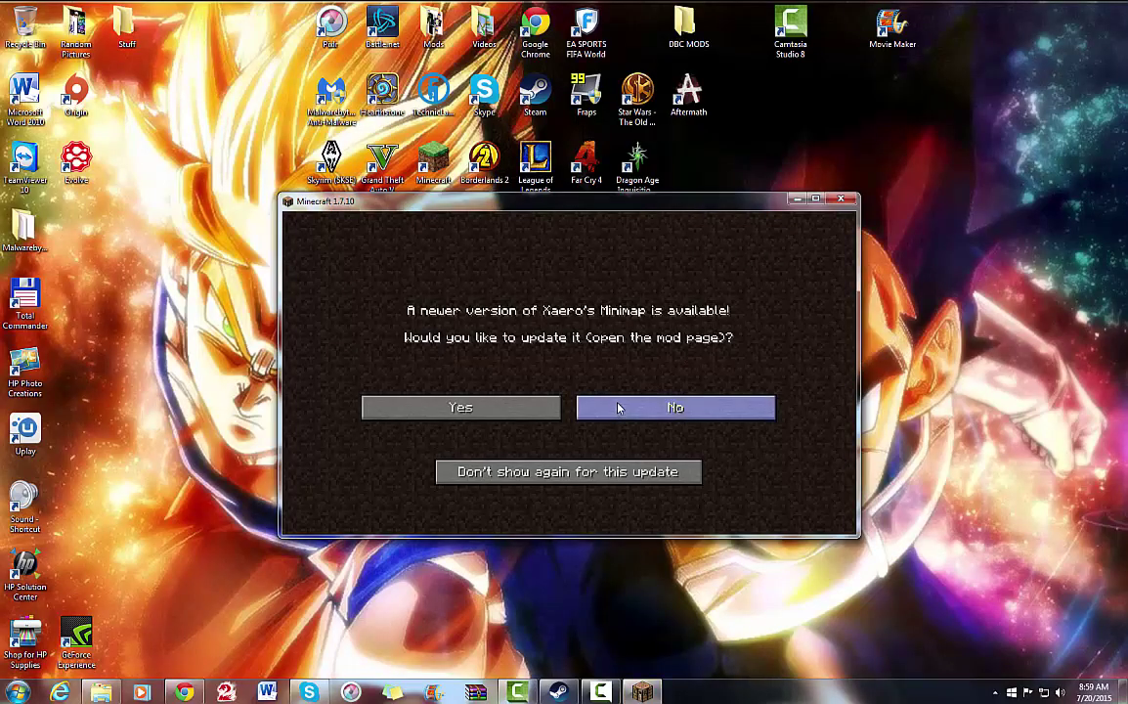
Decline the Xaero's Minimap update, check the mod list for JRMCore 1.1.4 and Dragon Block C 1.3.4, then quit.
click(615, 406)
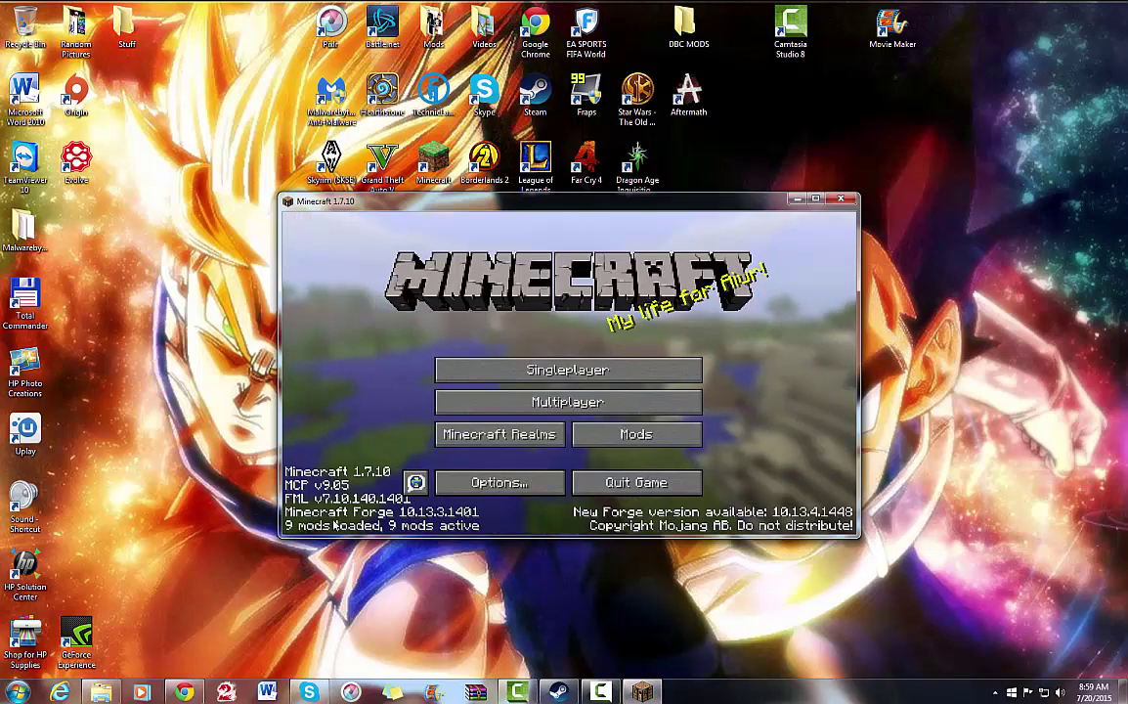
click(656, 435)
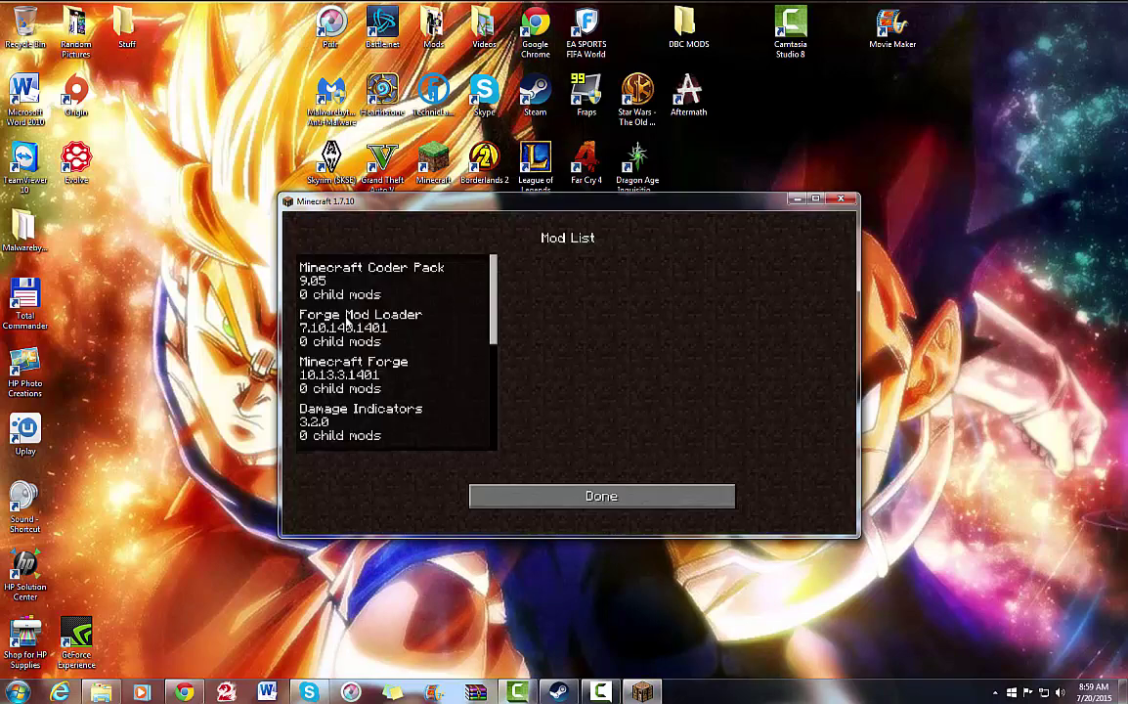
scroll(347, 326, down, 3)
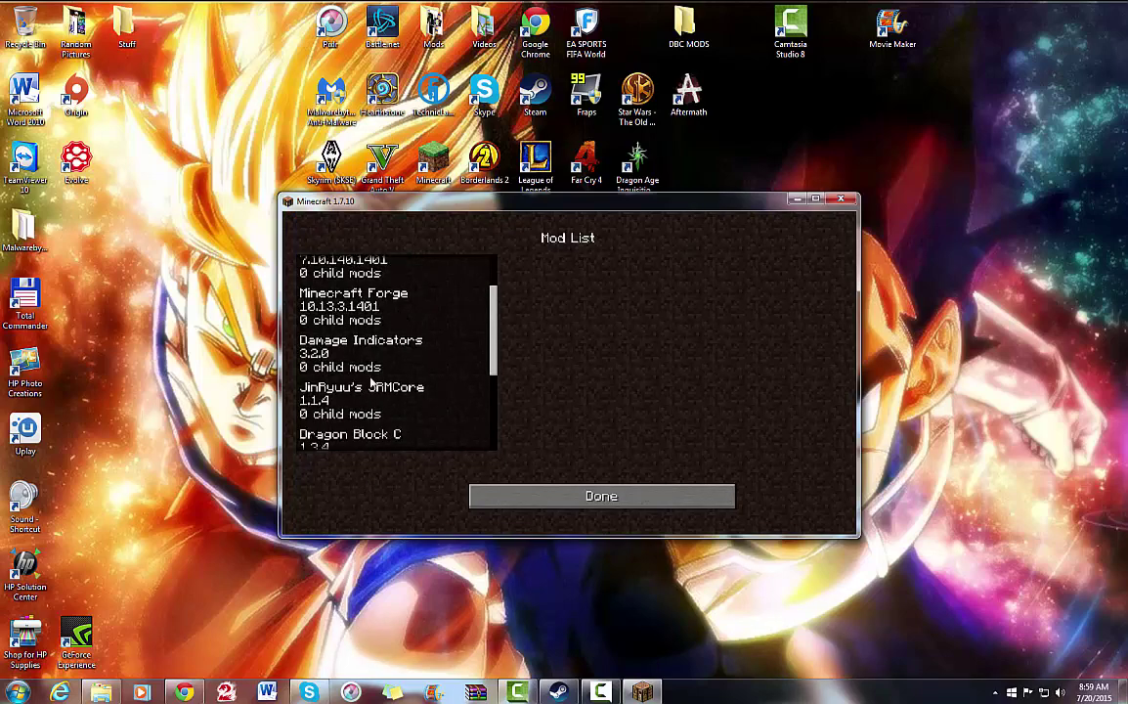
scroll(381, 387, down, 3)
scroll(459, 392, up, 2)
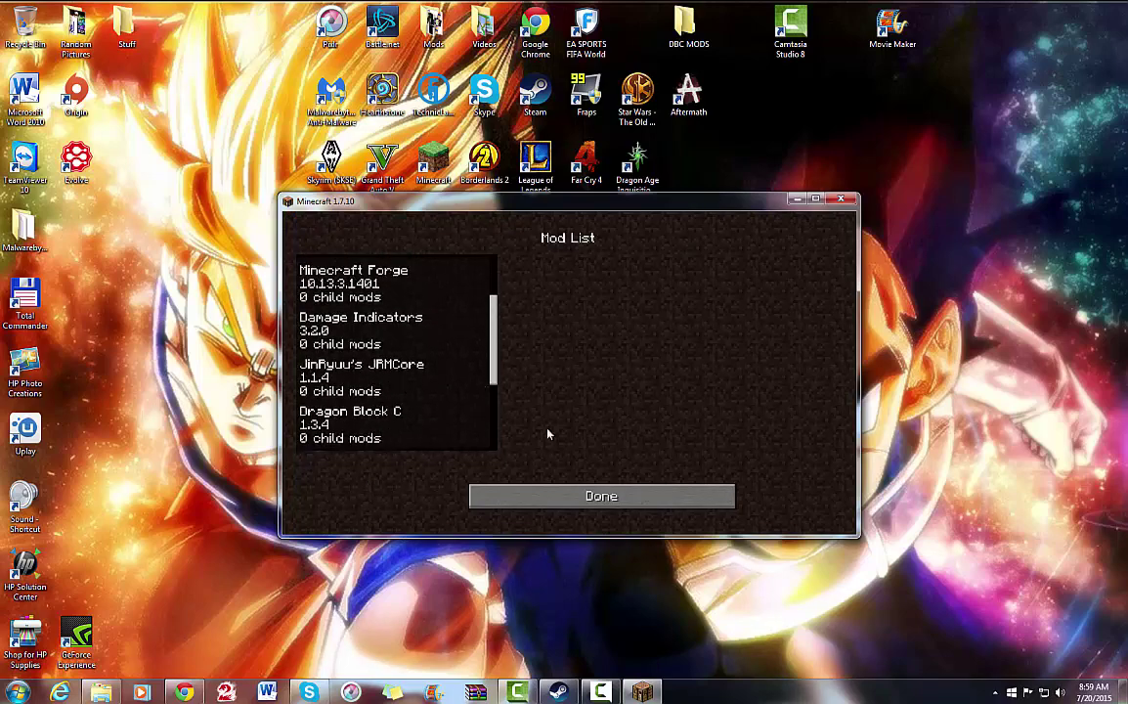
click(590, 499)
click(617, 486)
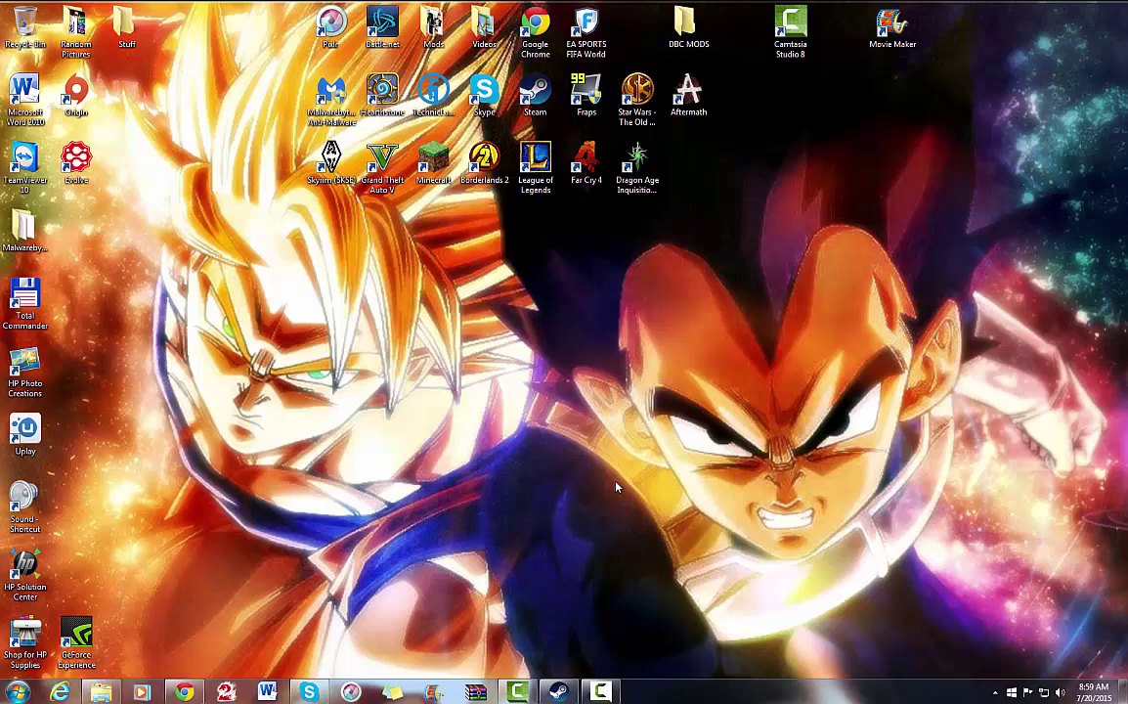
Restore Chrome from the taskbar to the JinGames unstable snapshots page.
click(184, 692)
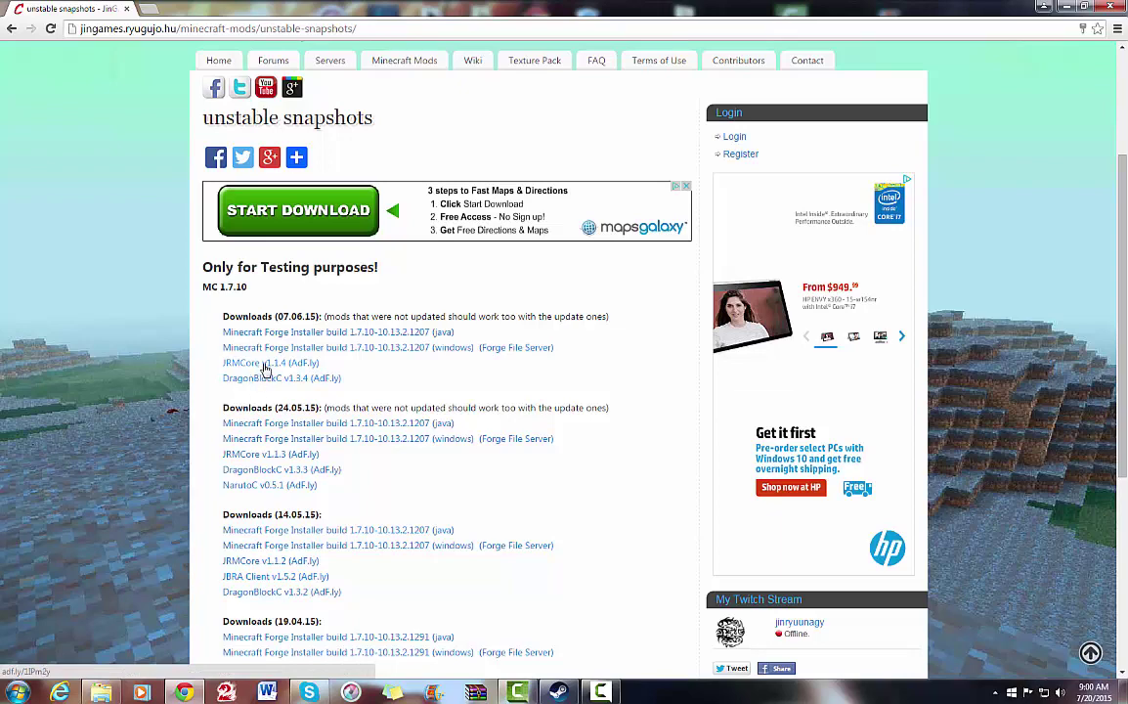
Highlight the JRMCore v1.1.4 and JBRA Client v1.5.2 link texts on the snapshots page.
mouse_move(225, 366)
mouse_down()
mouse_move(334, 364)
mouse_move(293, 396)
mouse_move(227, 380)
mouse_up()
click(377, 377)
click(366, 411)
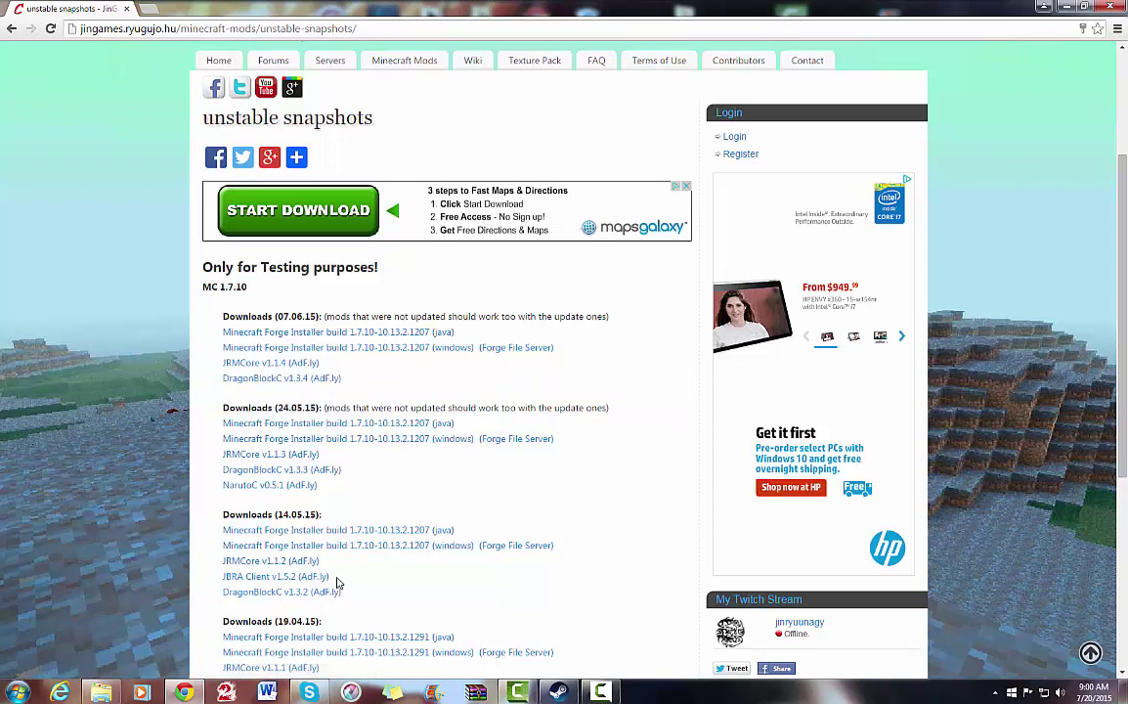
drag(328, 578, 224, 576)
click(389, 572)
Download JRMCore-v1.1.4.jar through AdF.ly, skipping the ad and keeping the flagged file.
click(288, 366)
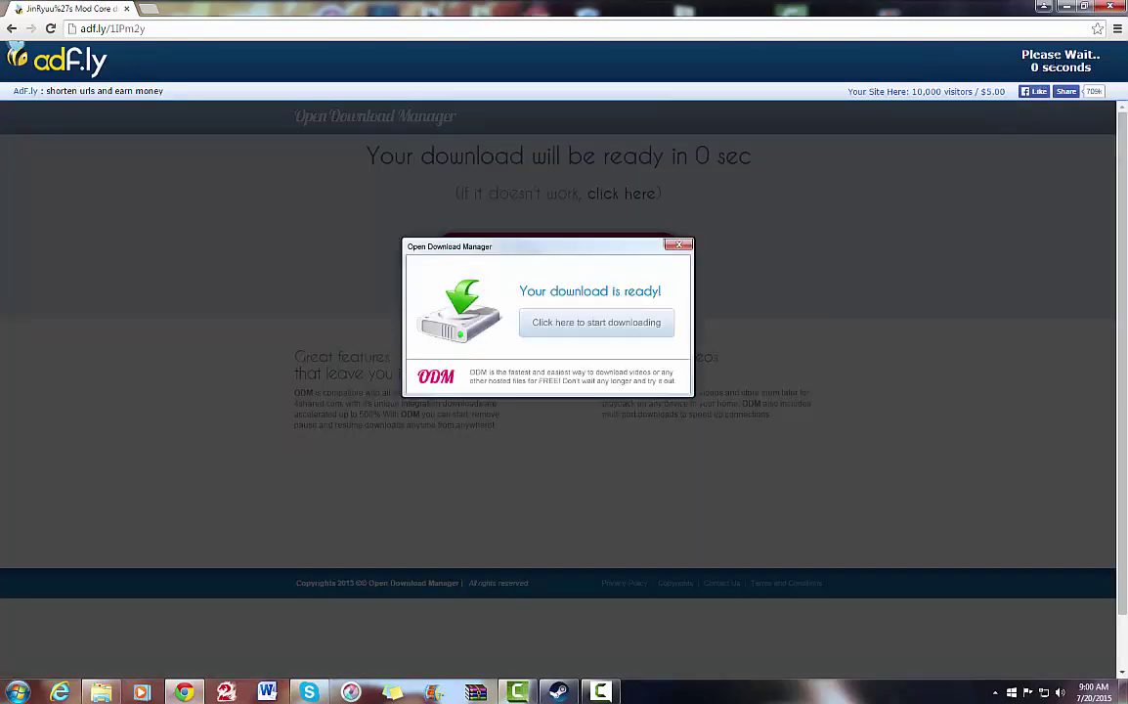
click(1055, 69)
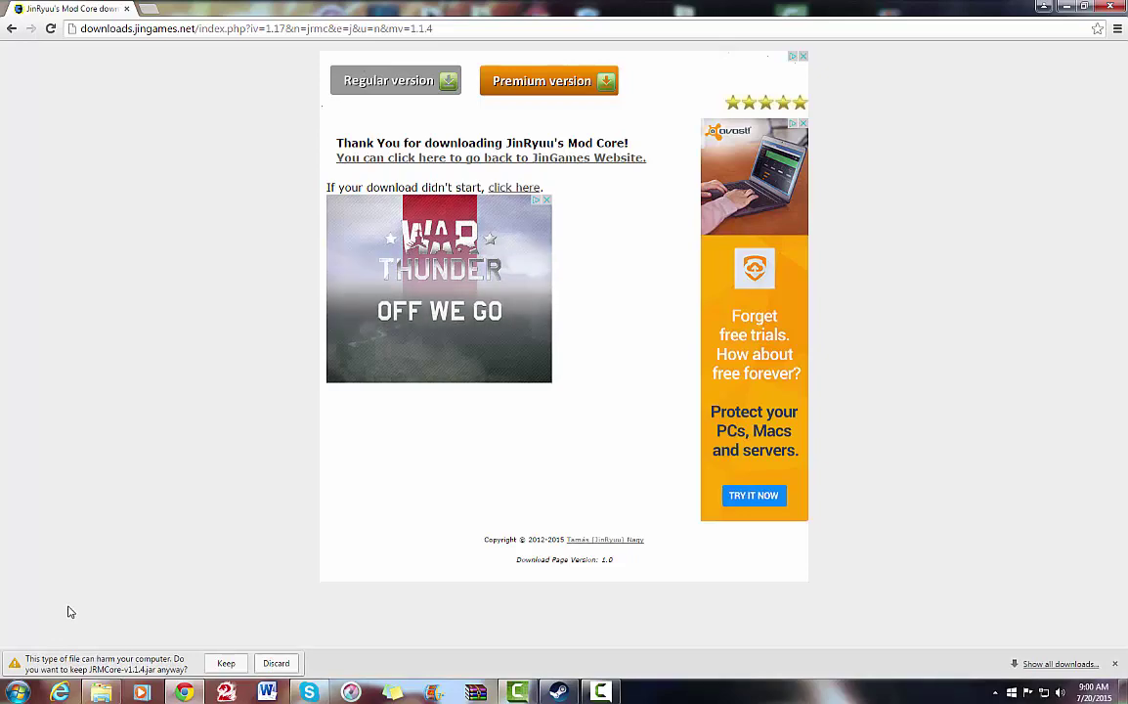
click(221, 663)
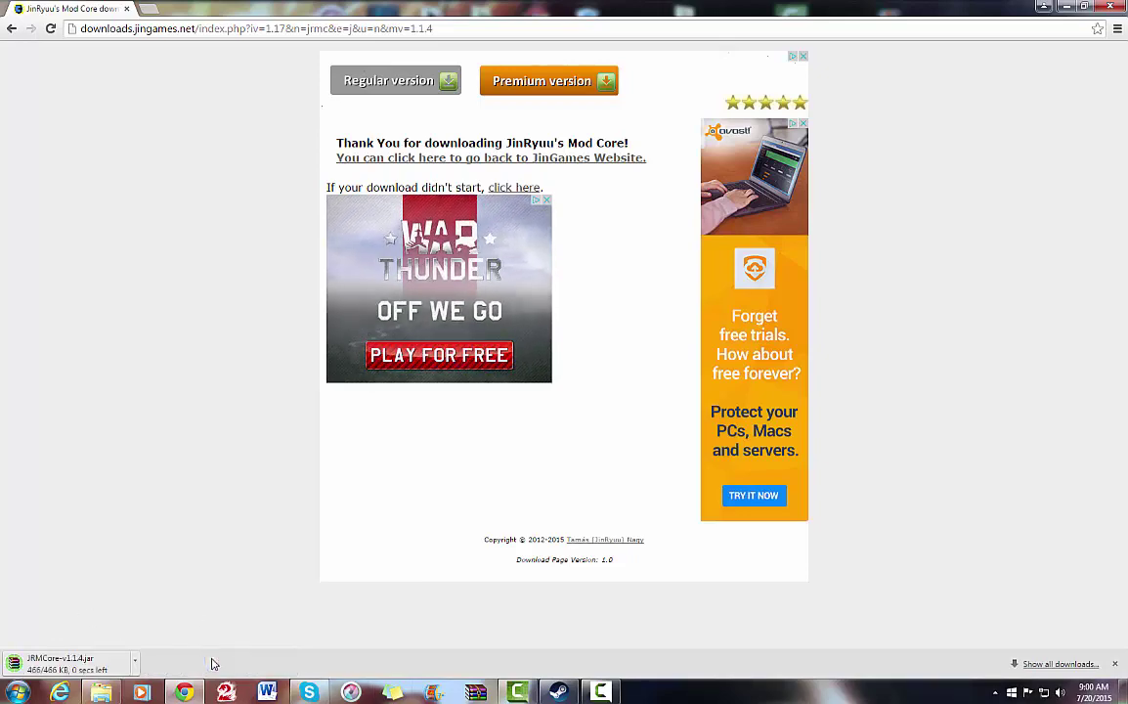
Download and keep DragonBlockC-v1.3.4.jar past the ad pages, then return to the snapshots page.
click(12, 29)
click(12, 29)
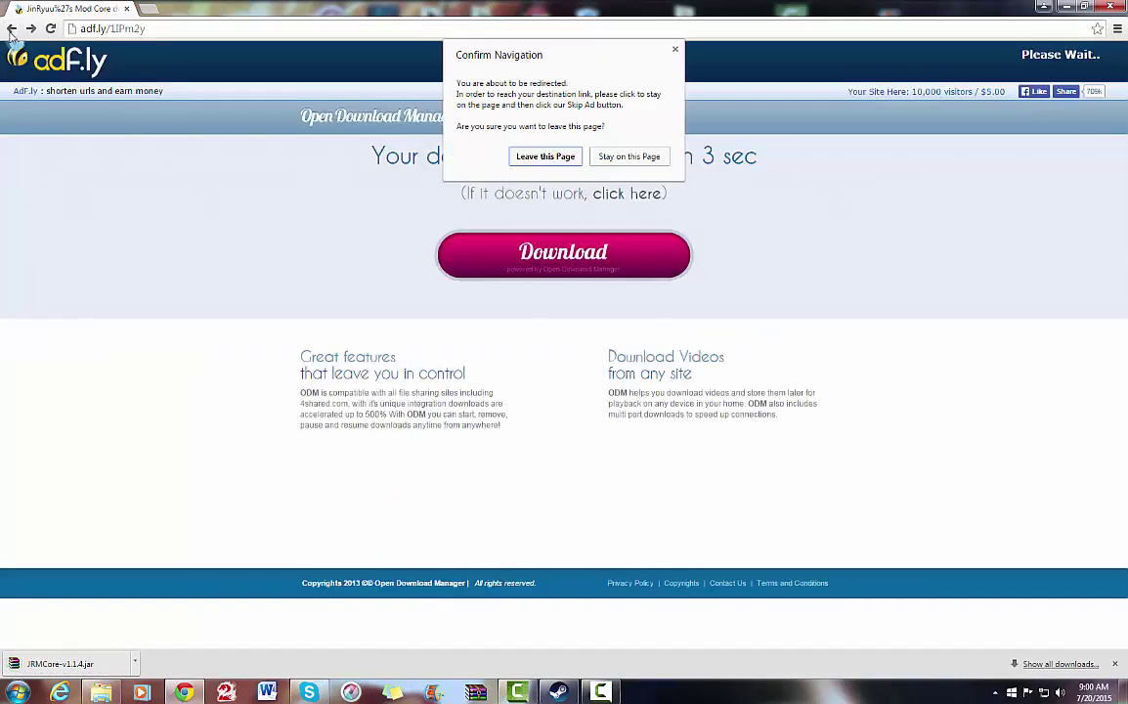
click(545, 157)
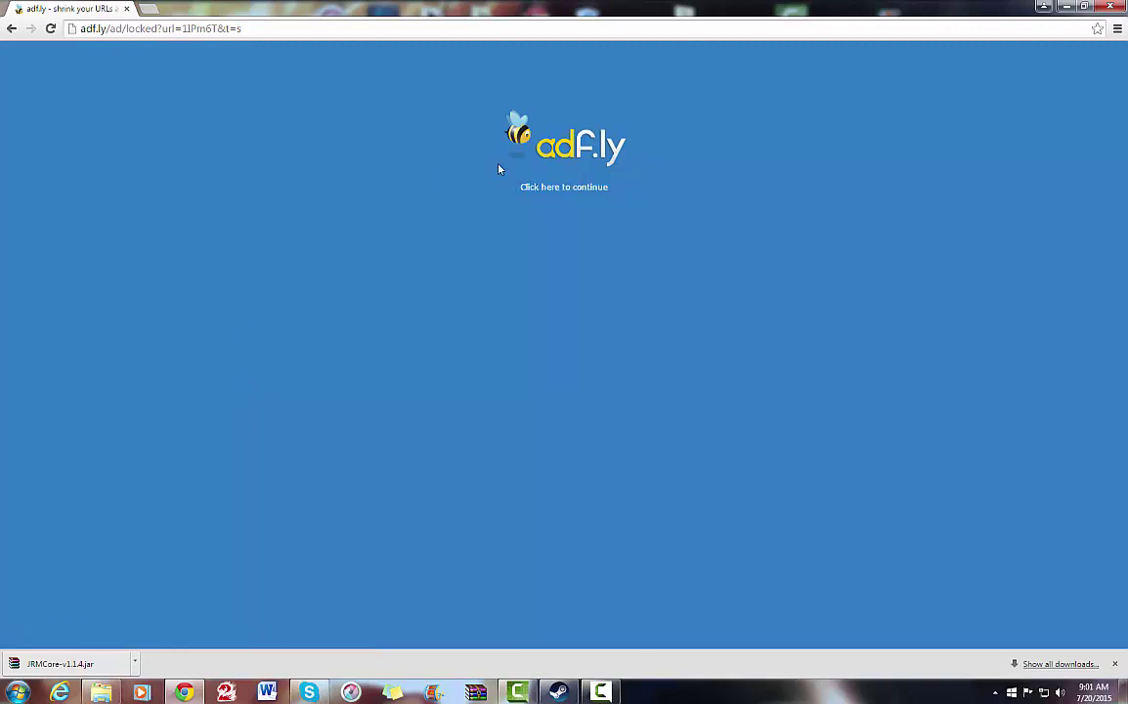
click(558, 187)
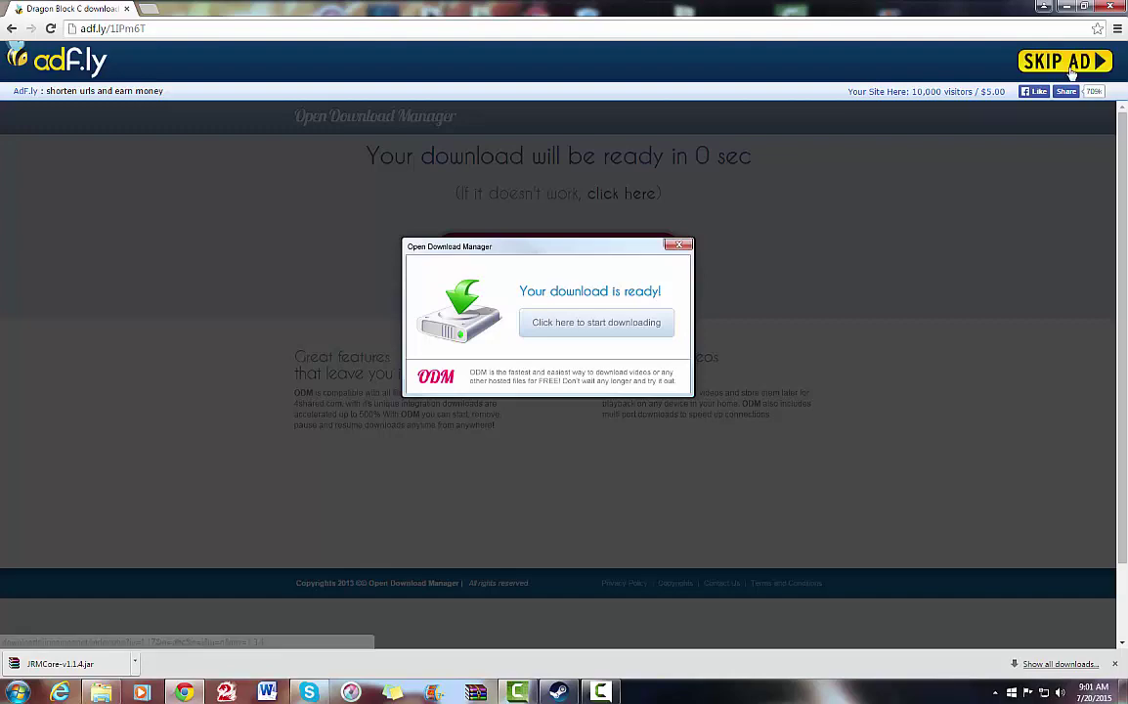
click(1021, 63)
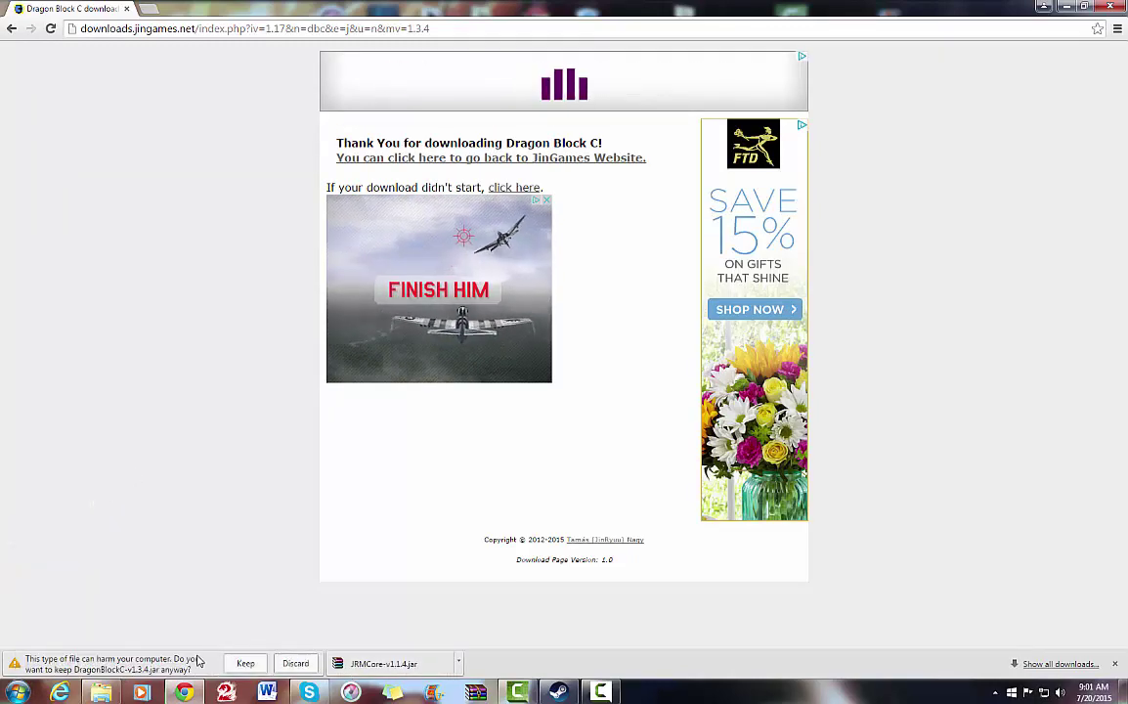
click(245, 663)
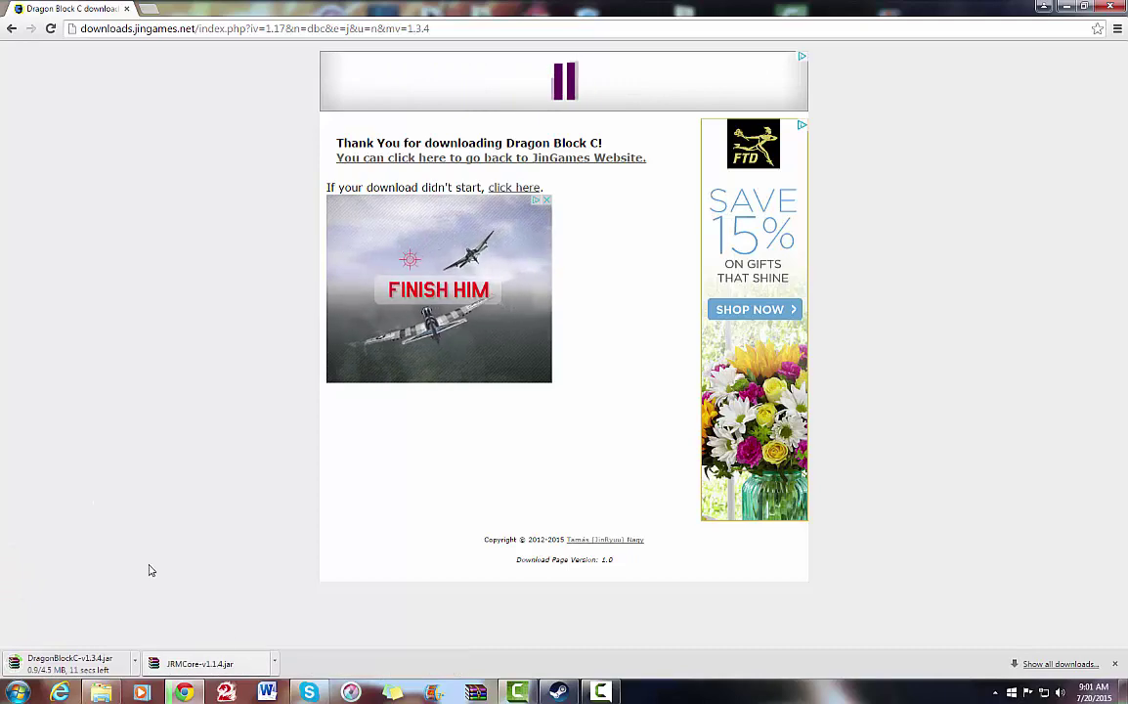
click(13, 28)
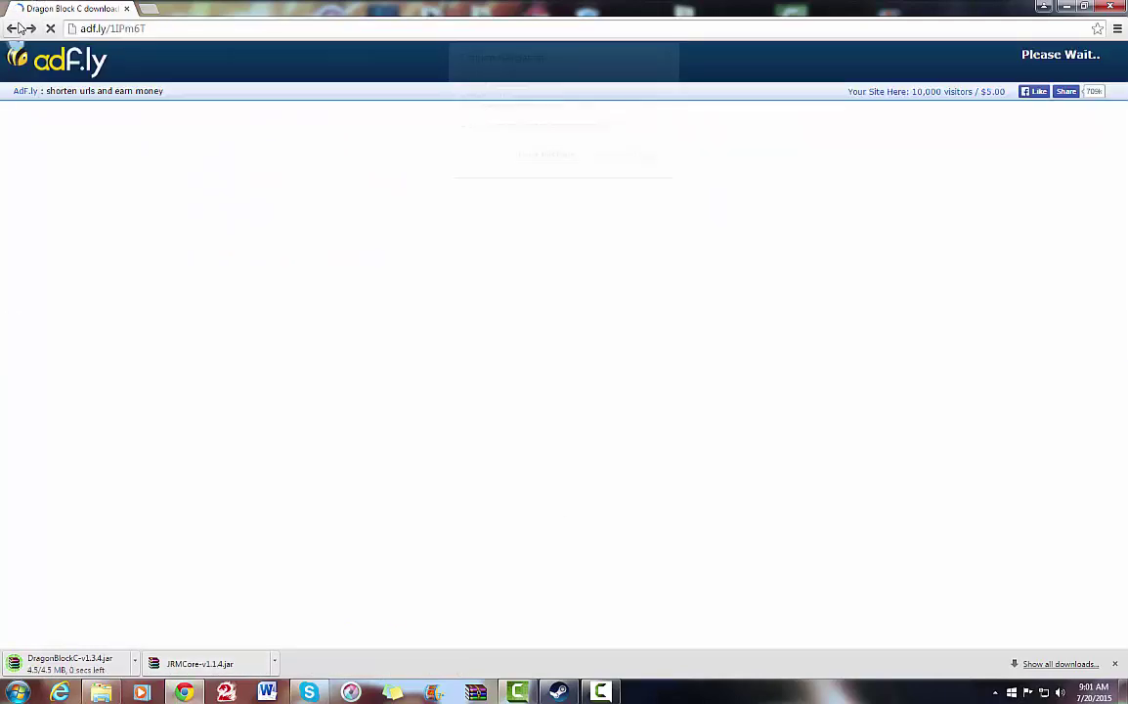
click(524, 160)
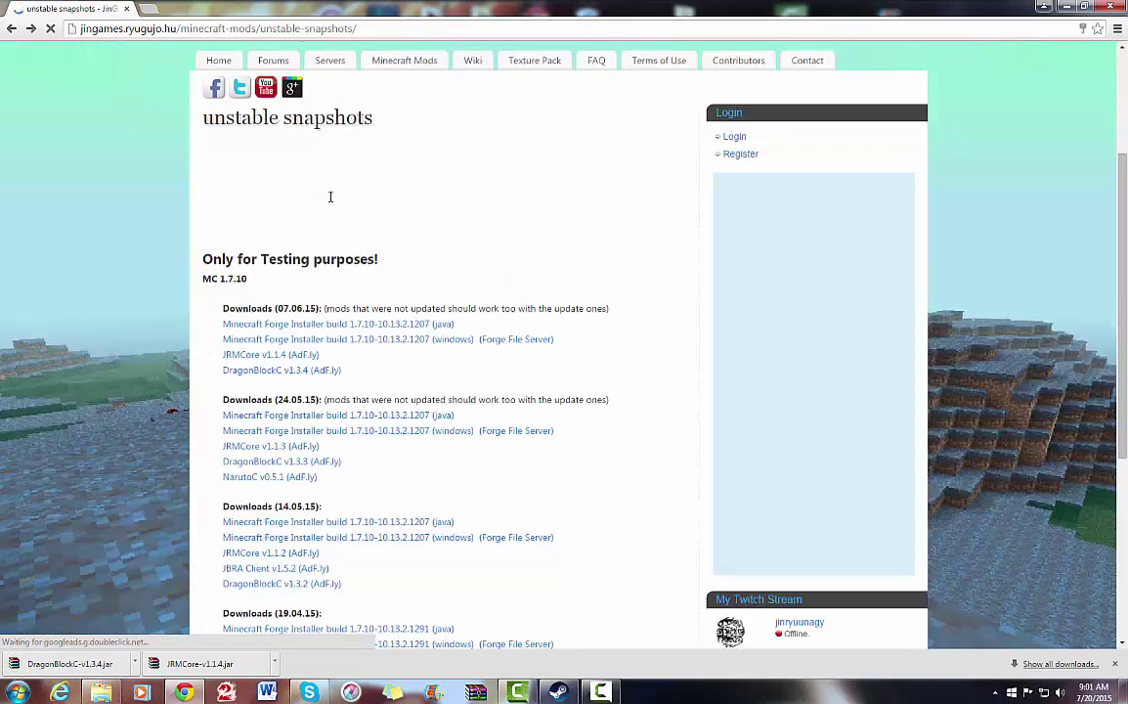
Download and keep JBRA-Client-v1.5.2.jar, then show the JRMCore download in the Downloads folder.
click(247, 580)
right_click(223, 399)
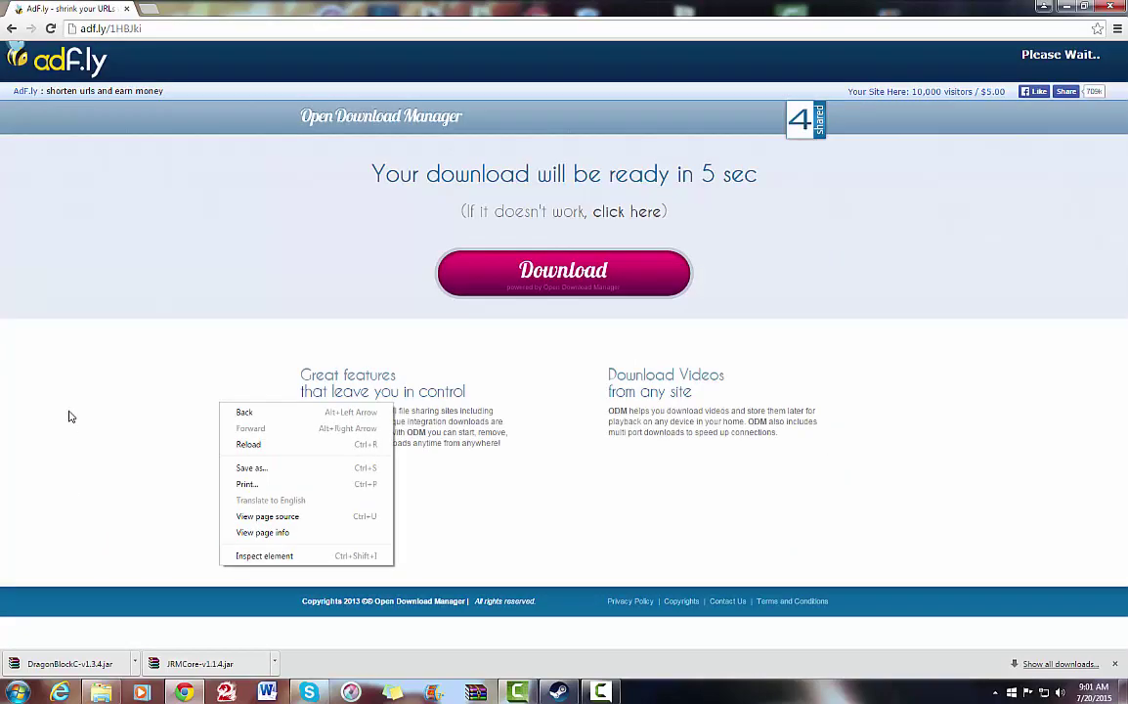
click(68, 414)
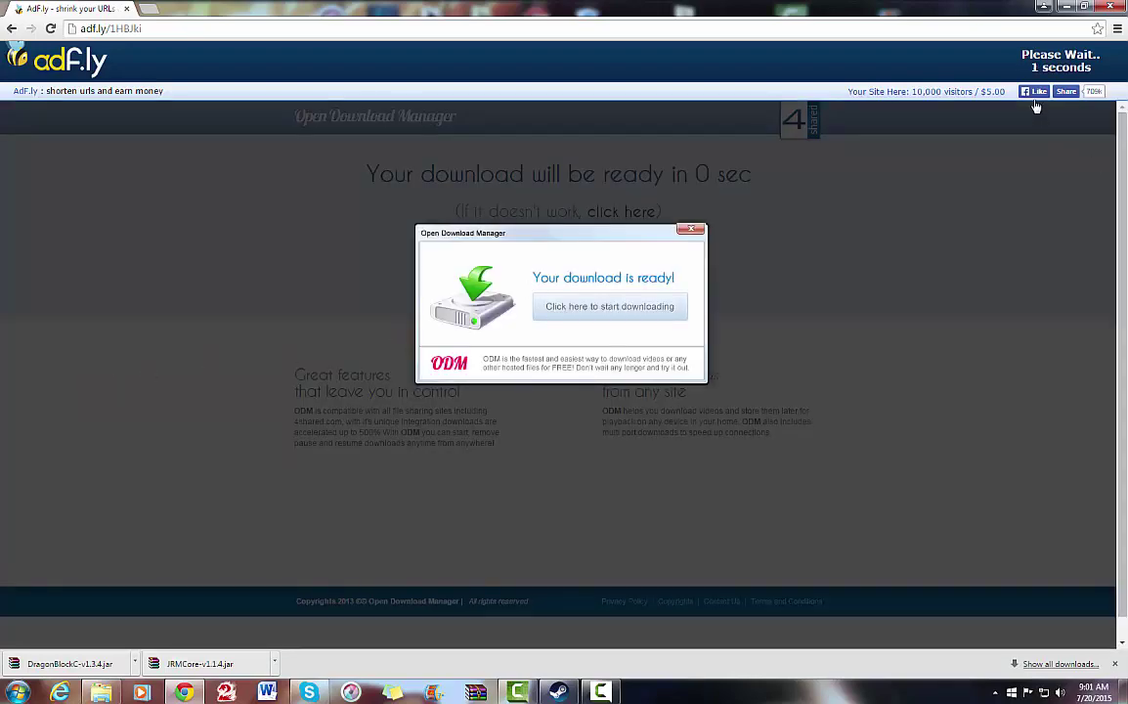
click(1066, 57)
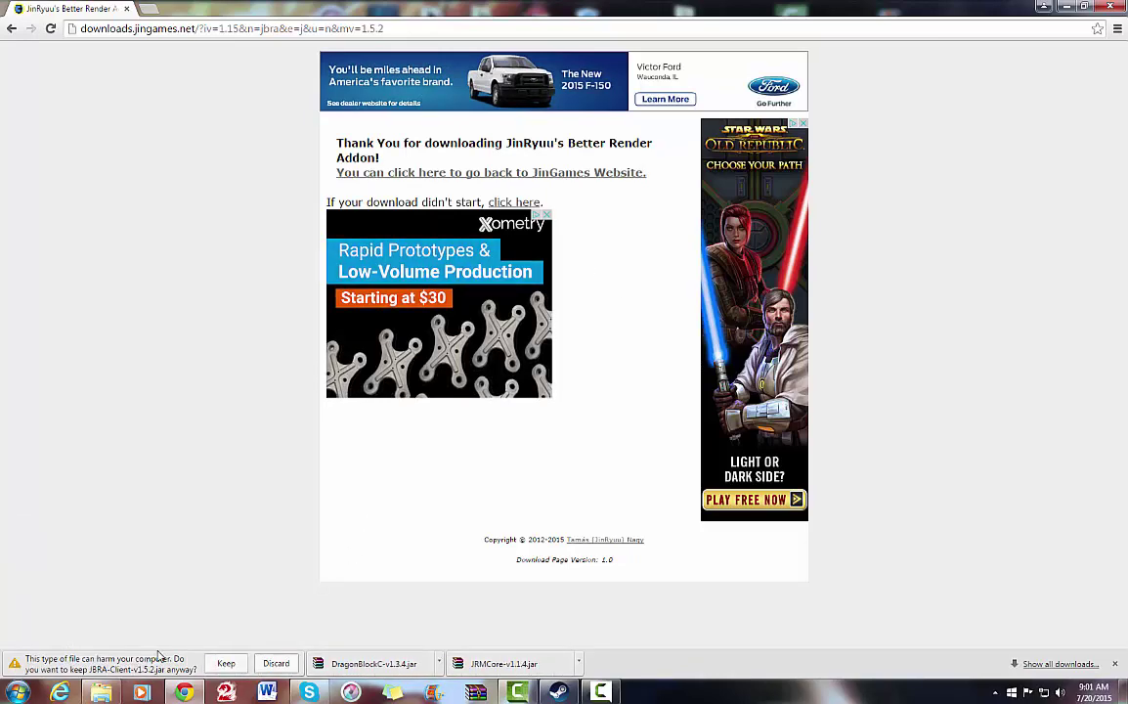
click(213, 665)
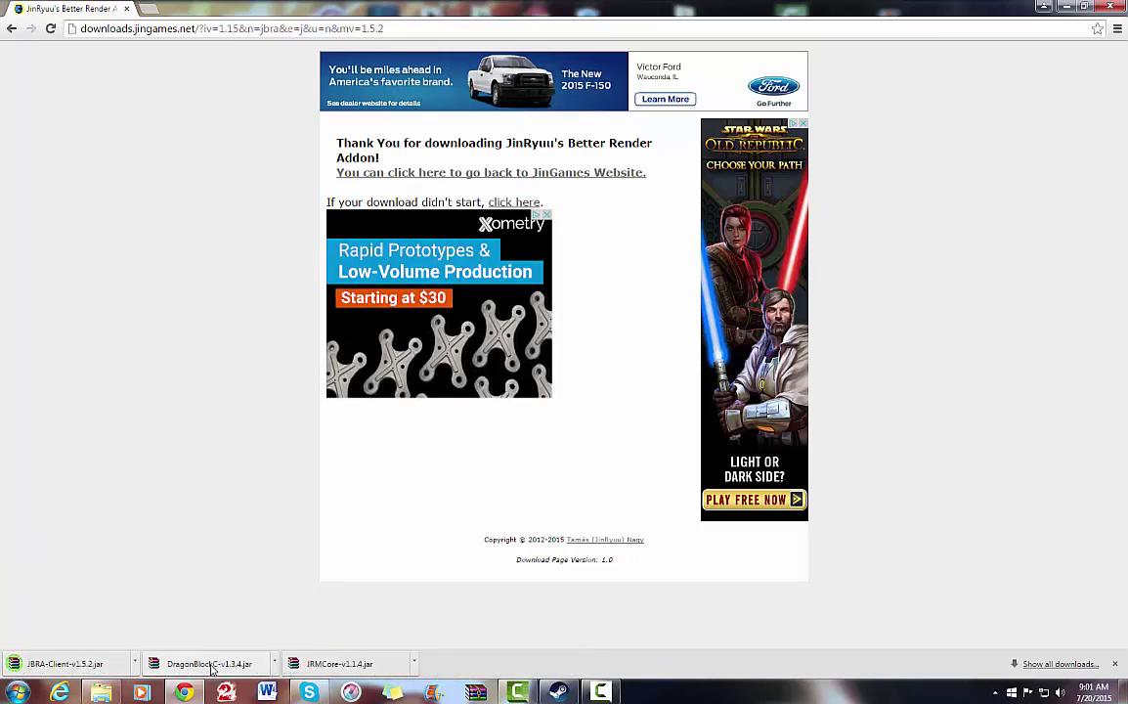
click(413, 664)
click(473, 624)
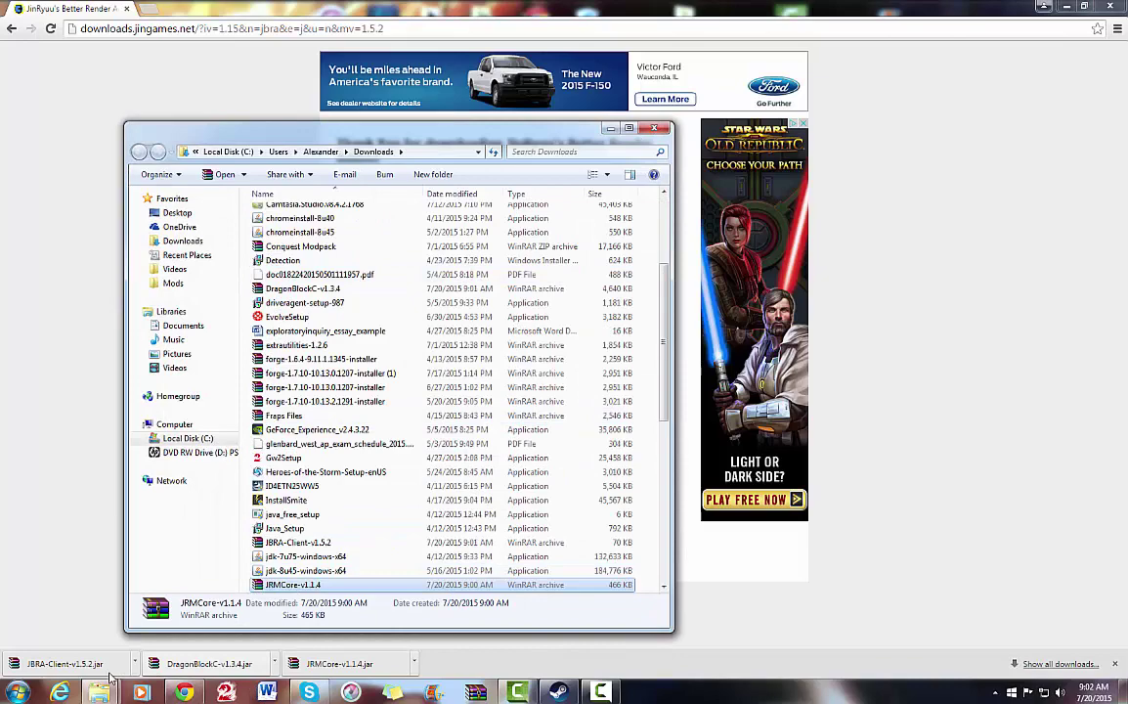
Open the 1.7.10 mods folder and move JBRA-Client-v1.5.2 and JRMCore-v1.1.4 into it.
mouse_move(99, 692)
click(89, 606)
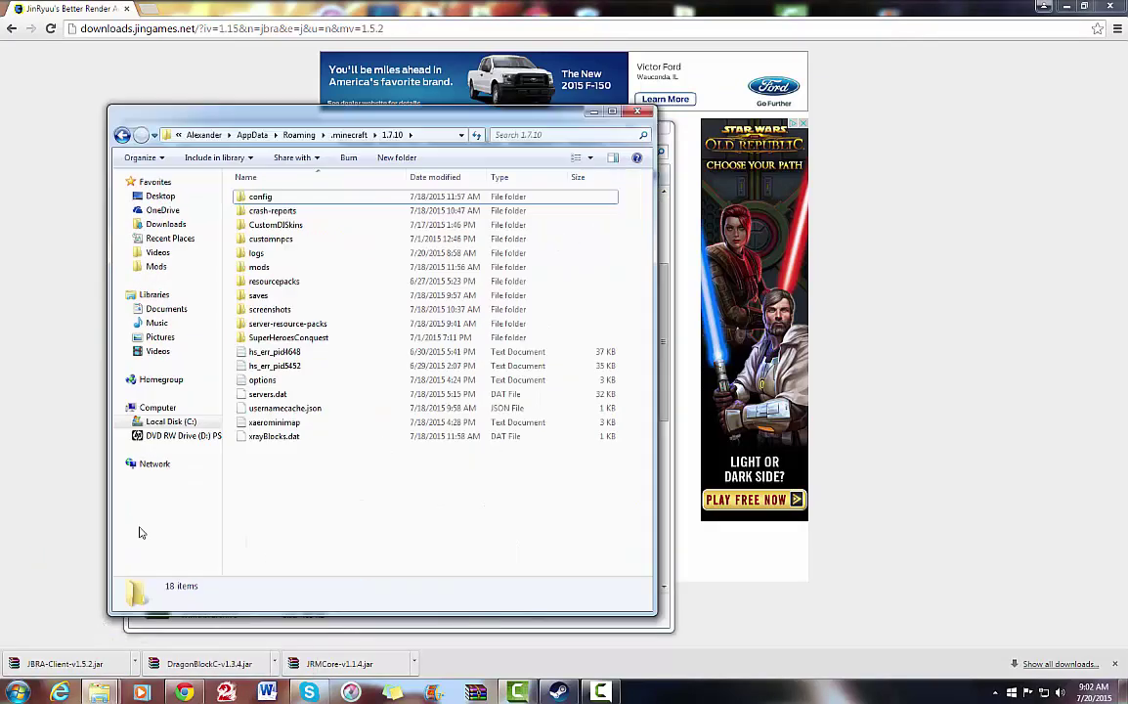
drag(548, 112, 1026, 108)
double_click(740, 264)
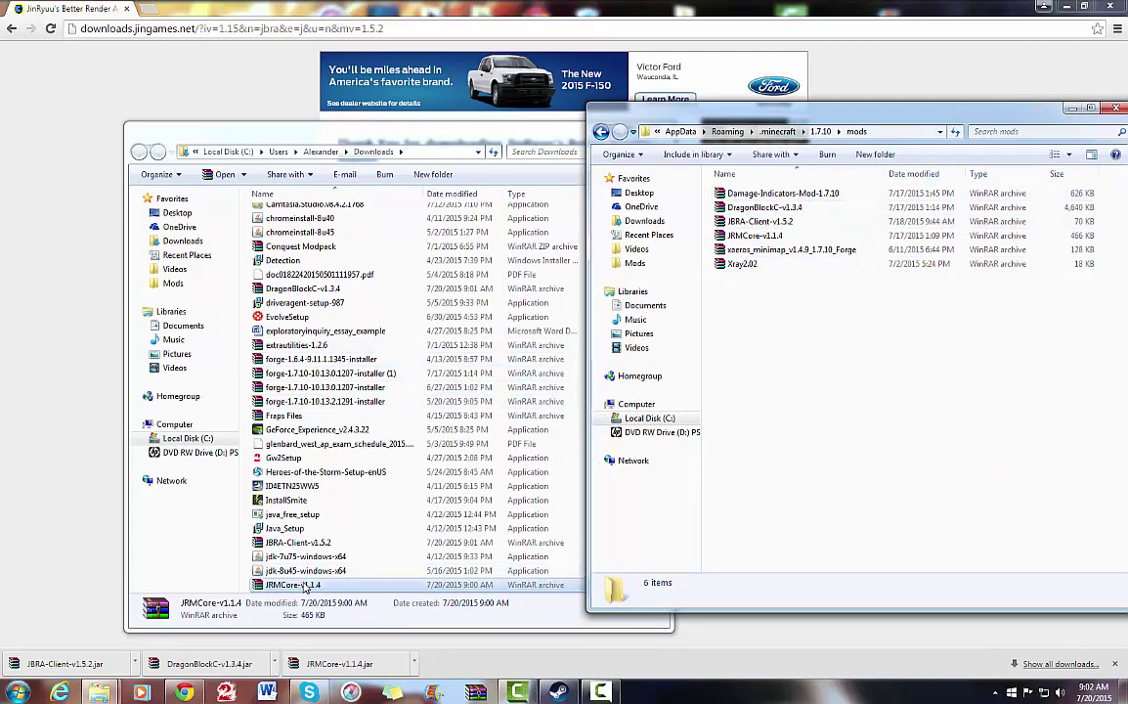
mouse_move(279, 542)
mouse_down()
mouse_move(830, 298)
mouse_move(505, 563)
mouse_up()
mouse_move(293, 584)
mouse_down()
mouse_move(220, 526)
mouse_move(811, 322)
mouse_move(419, 394)
mouse_move(316, 582)
mouse_move(295, 548)
mouse_move(289, 562)
mouse_up()
Move DragonBlockC-v1.3.4 from Downloads into the mods folder, then close the Downloads window.
click(275, 664)
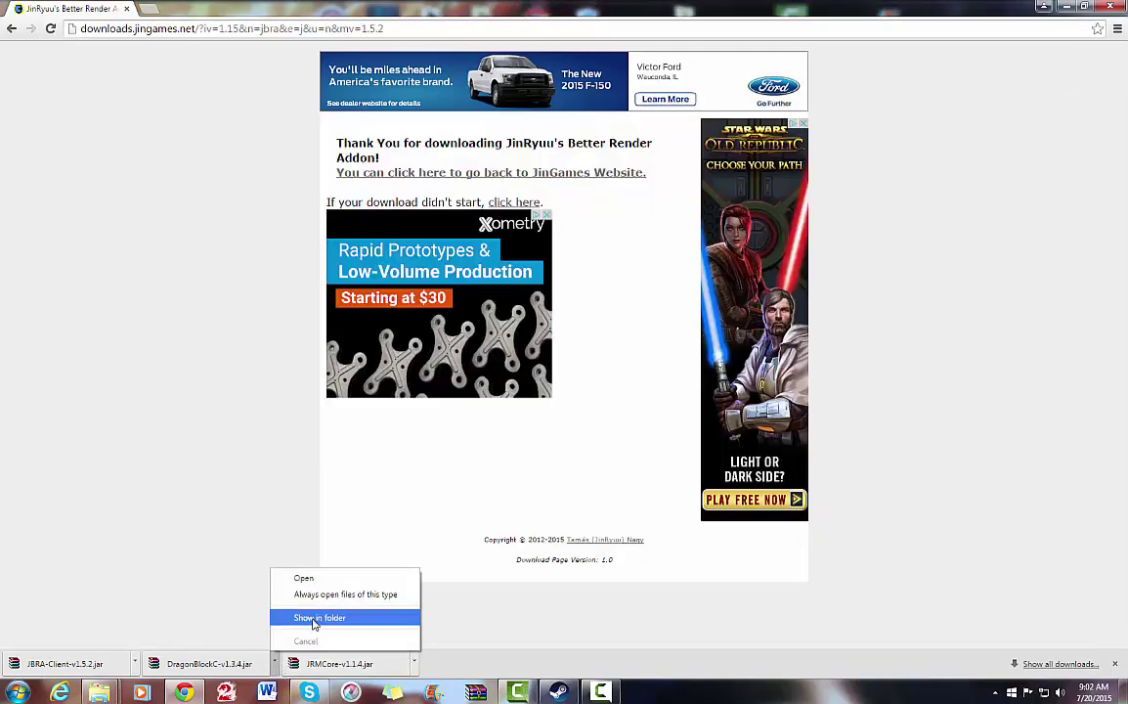
click(311, 618)
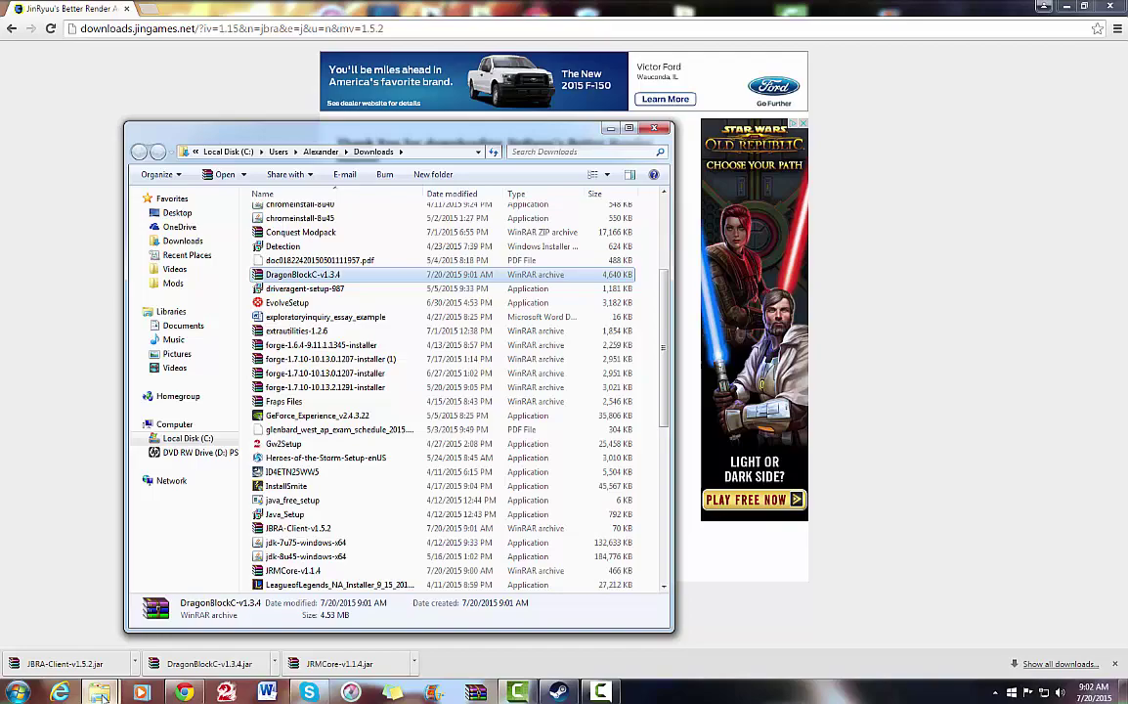
mouse_move(101, 692)
click(76, 582)
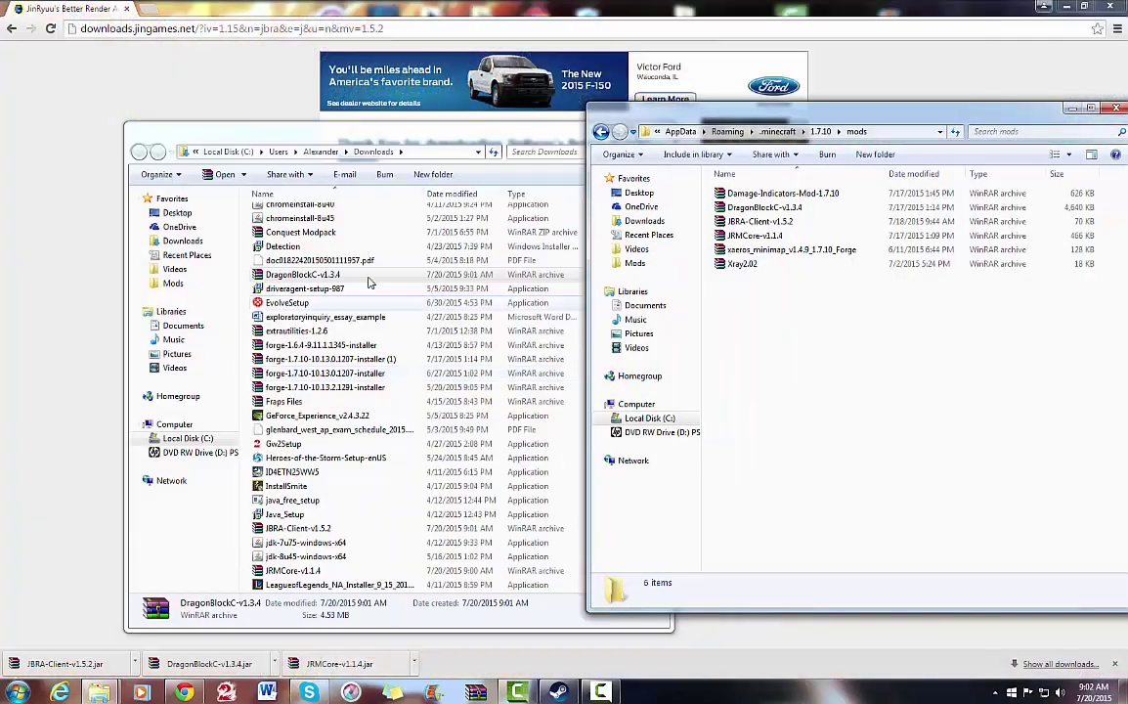
mouse_move(368, 276)
mouse_down()
mouse_move(586, 269)
mouse_move(856, 284)
mouse_move(374, 306)
mouse_move(354, 230)
mouse_move(733, 278)
mouse_move(293, 266)
mouse_move(303, 279)
mouse_up()
click(702, 330)
click(493, 128)
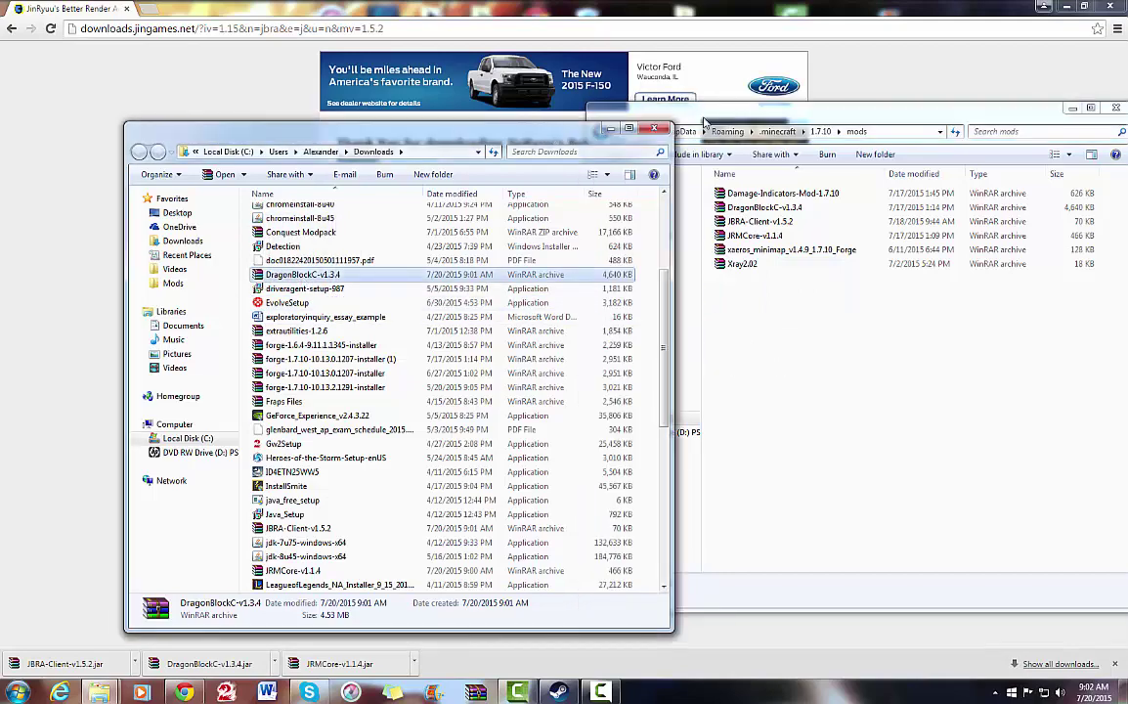
click(654, 130)
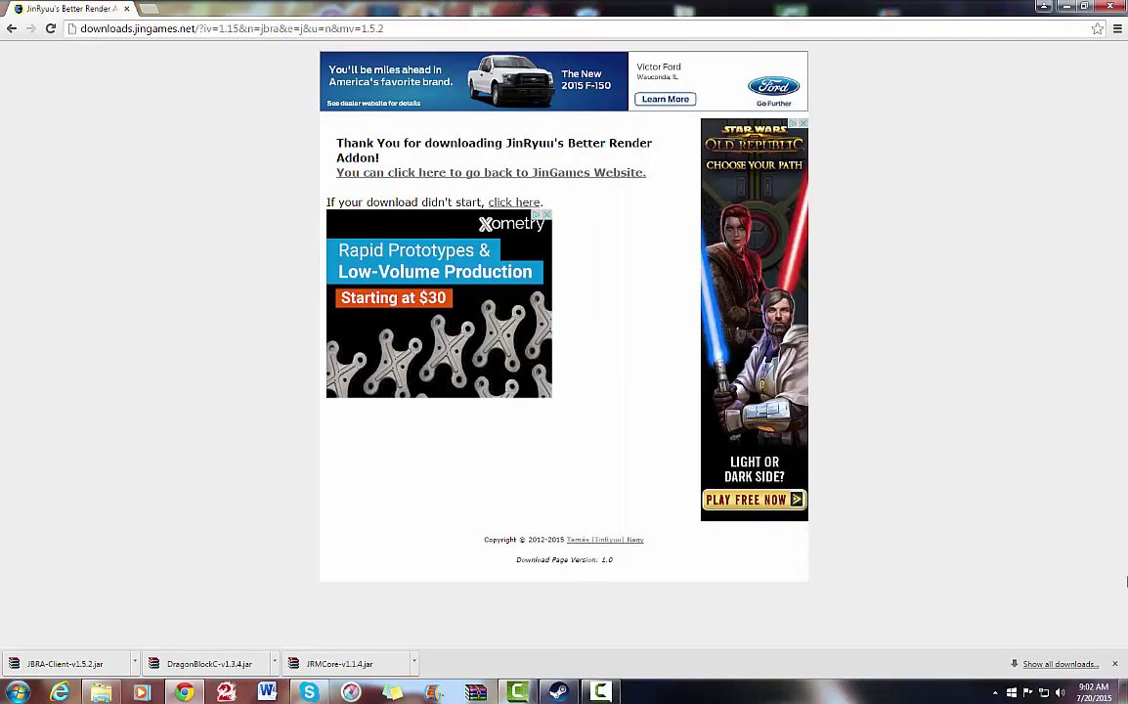
Launch Minecraft from the desktop shortcut and select the DBC world in Singleplayer.
click(1115, 663)
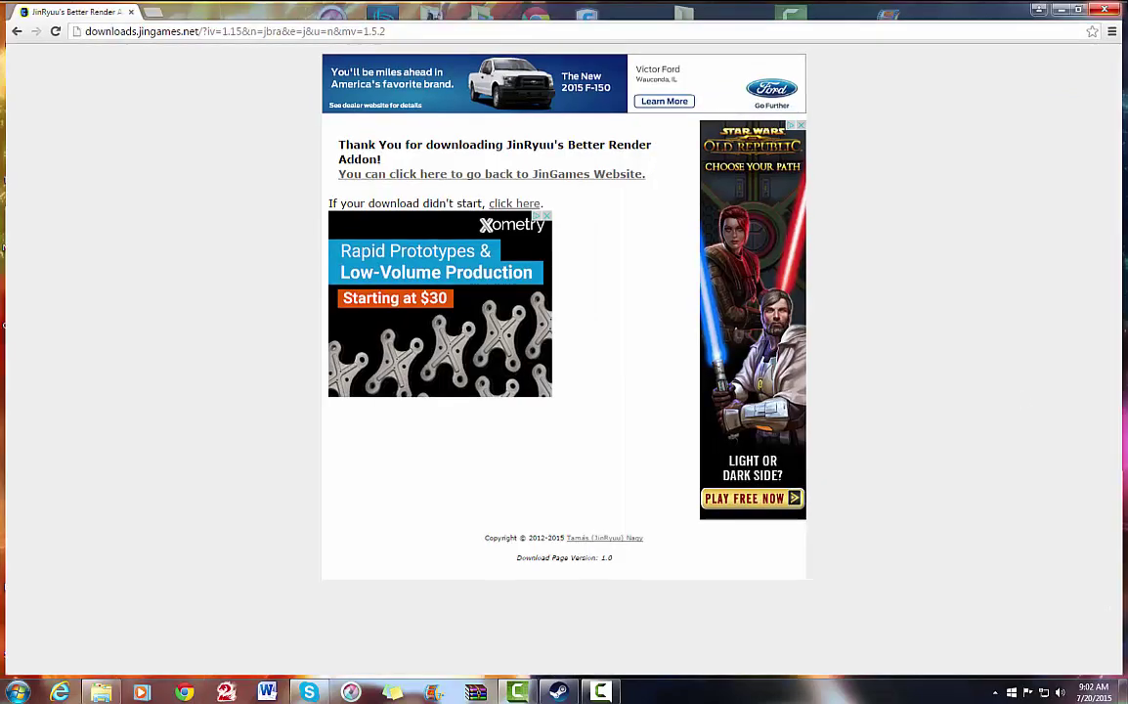
key(super+d)
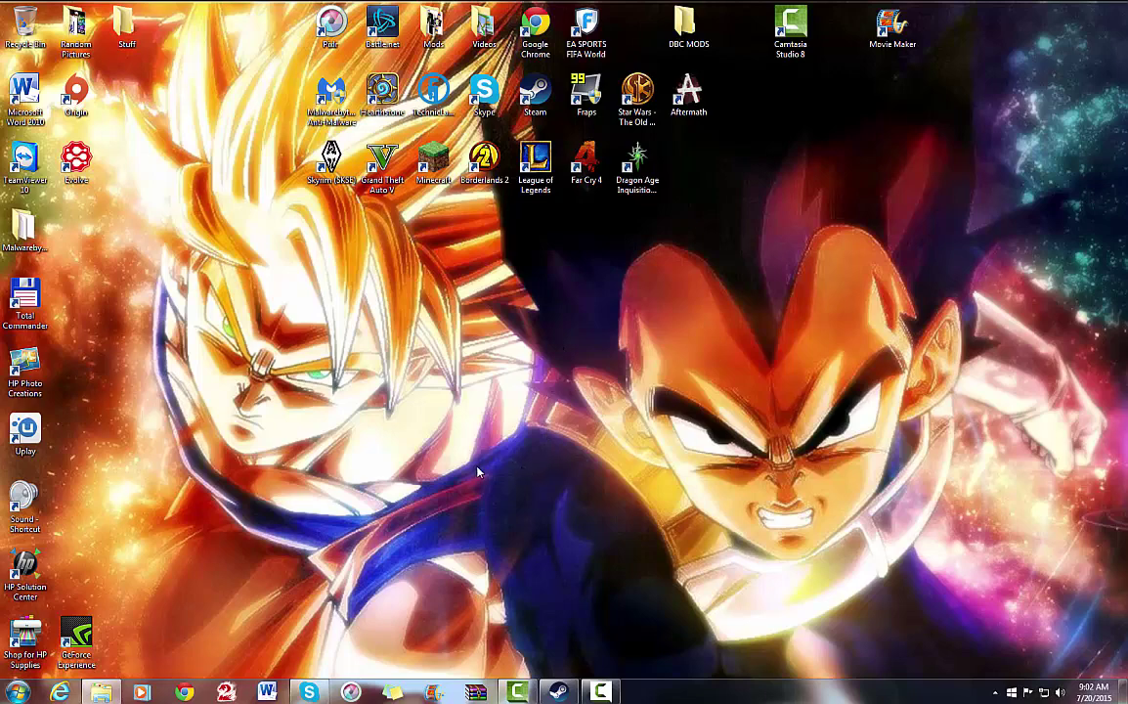
click(443, 169)
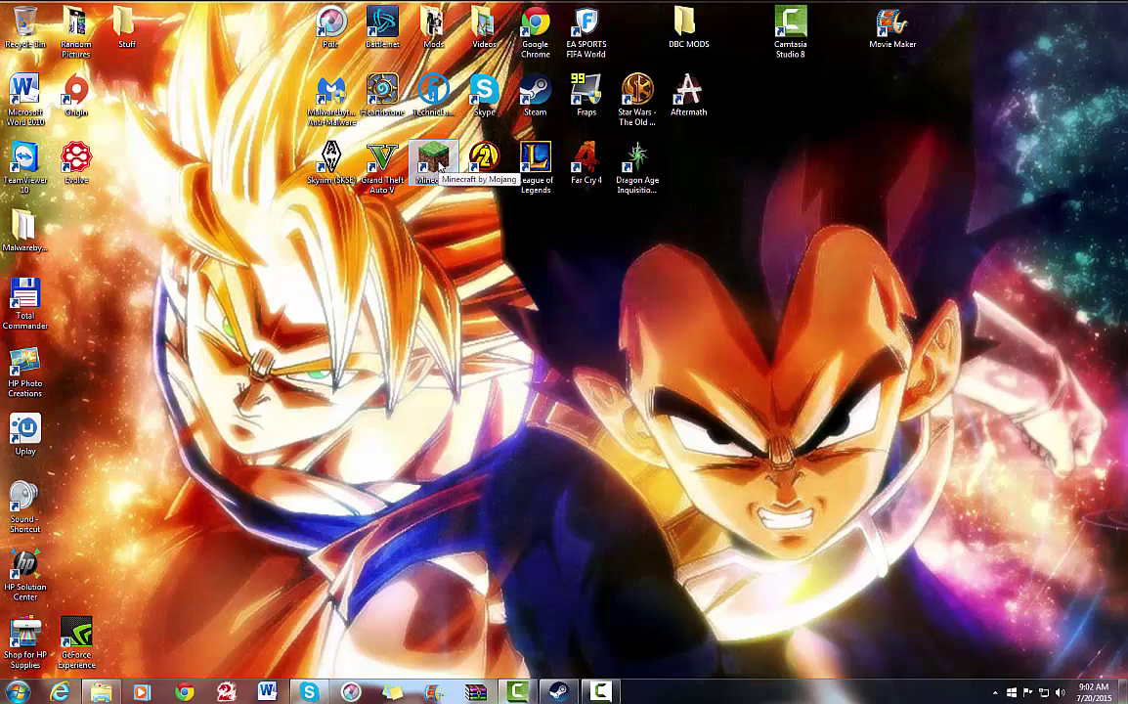
double_click(438, 185)
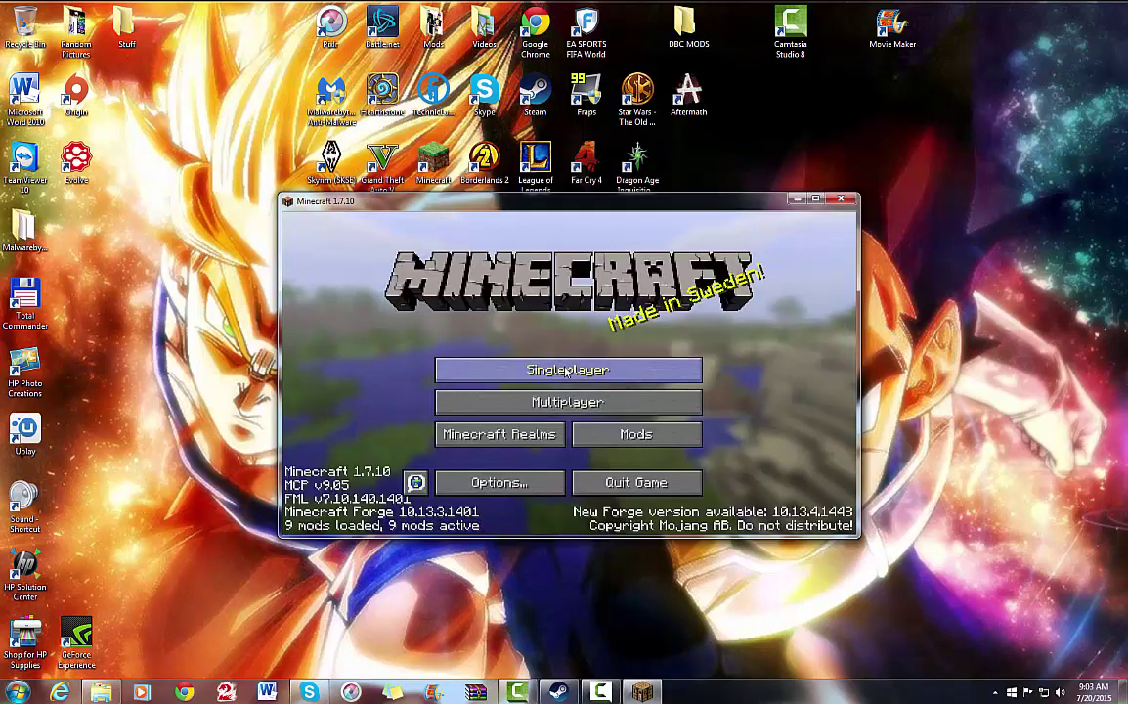
click(565, 372)
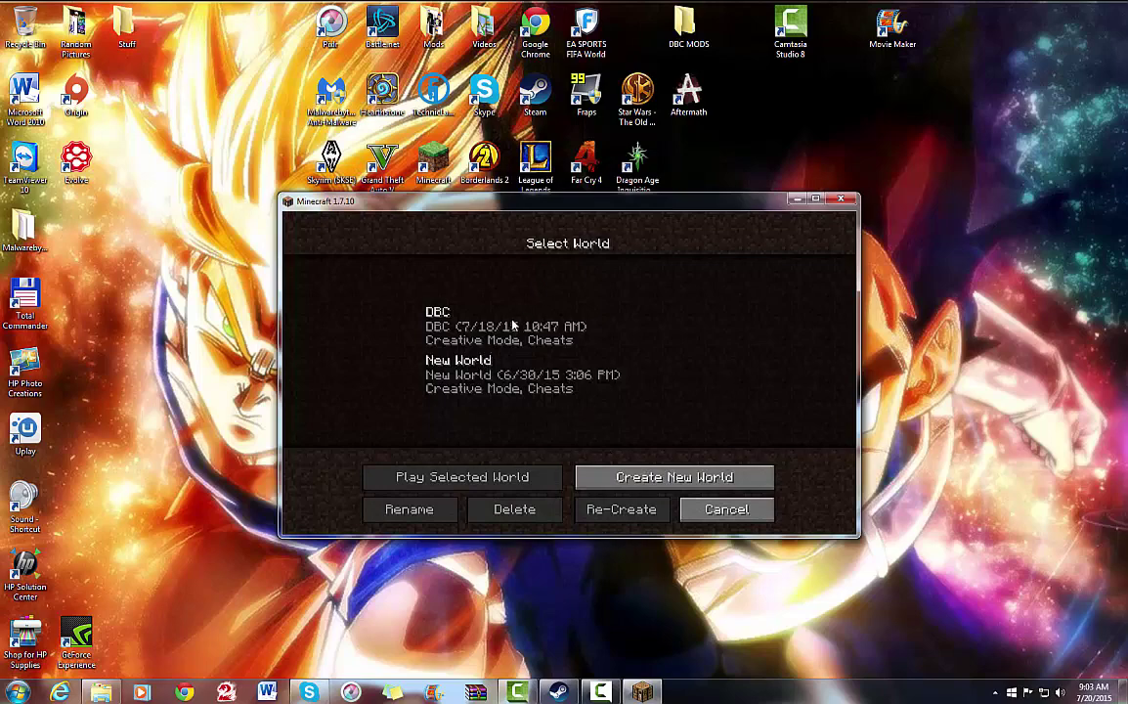
click(485, 336)
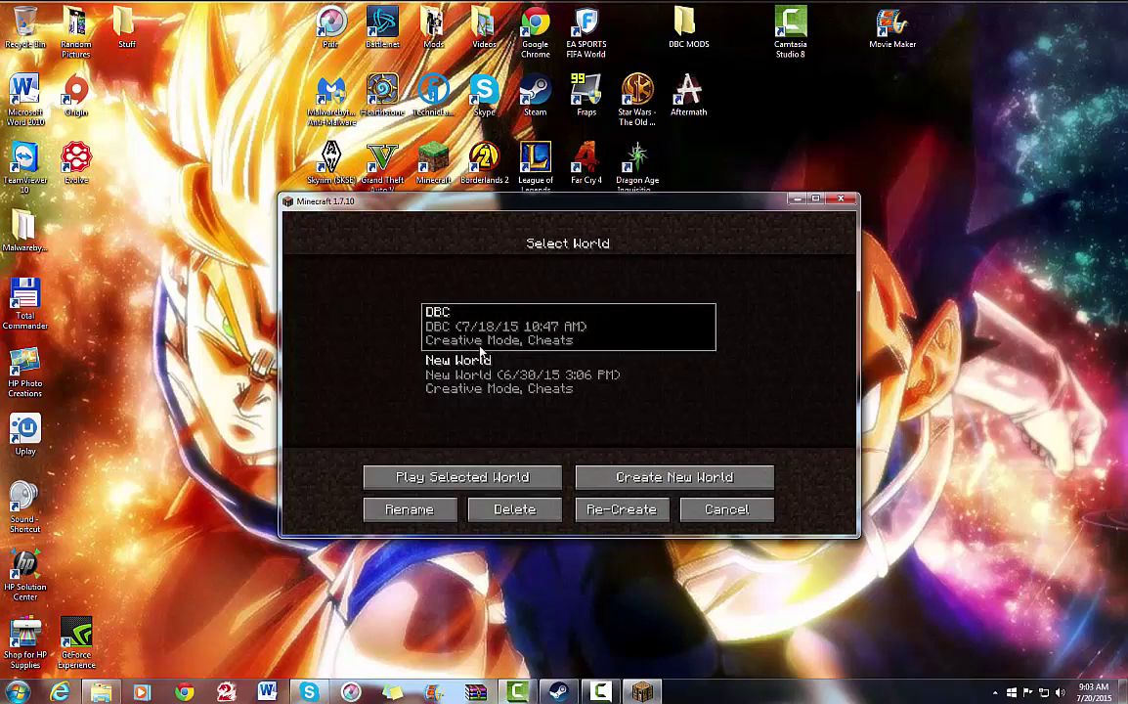
Play the selected DBC world and close the JinGames news panel once loaded.
click(405, 482)
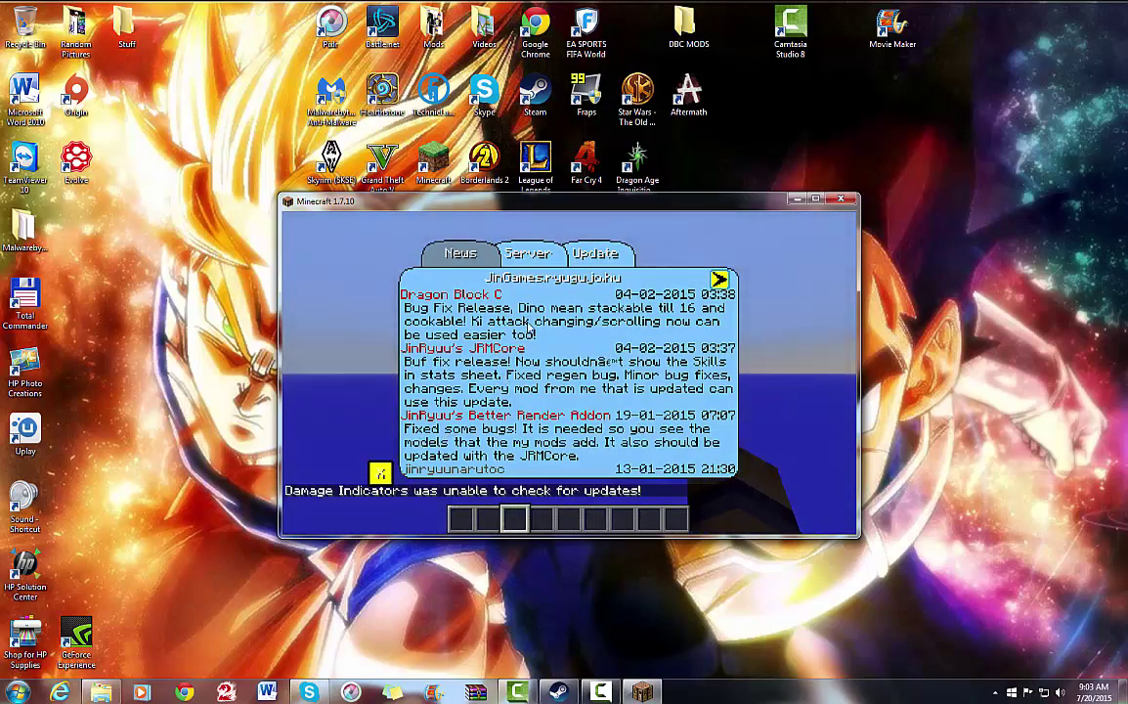
key(Escape)
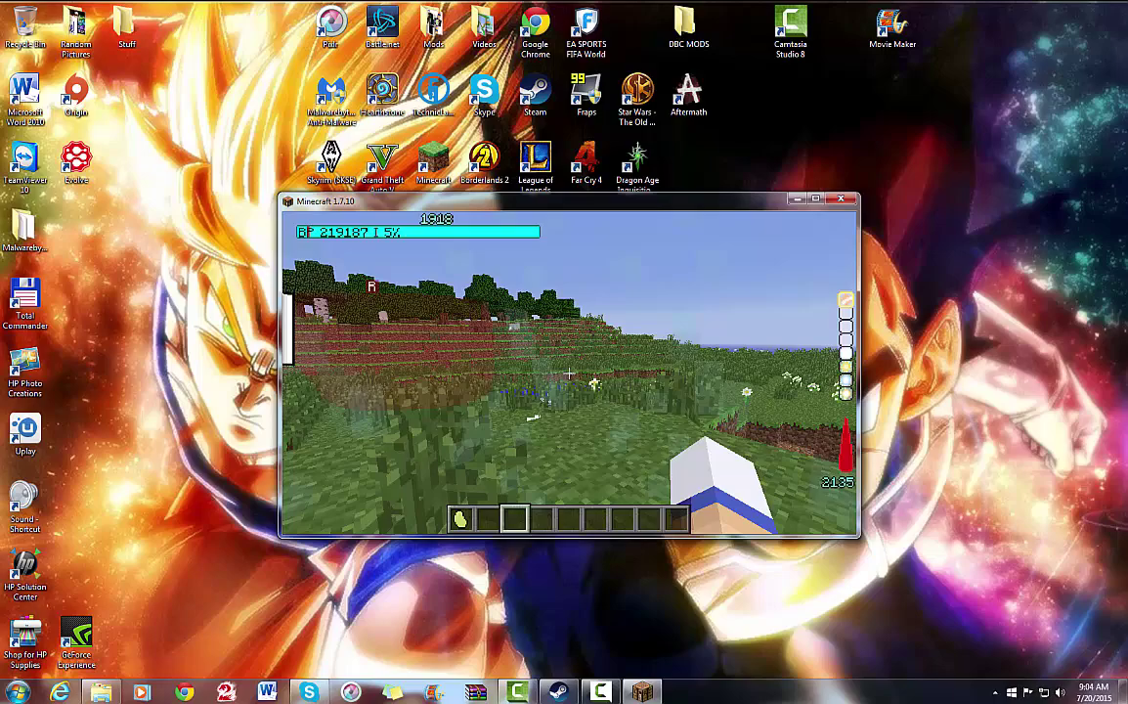
Switch to third-person view and show the DBC player model in the inventory.
key(F5)
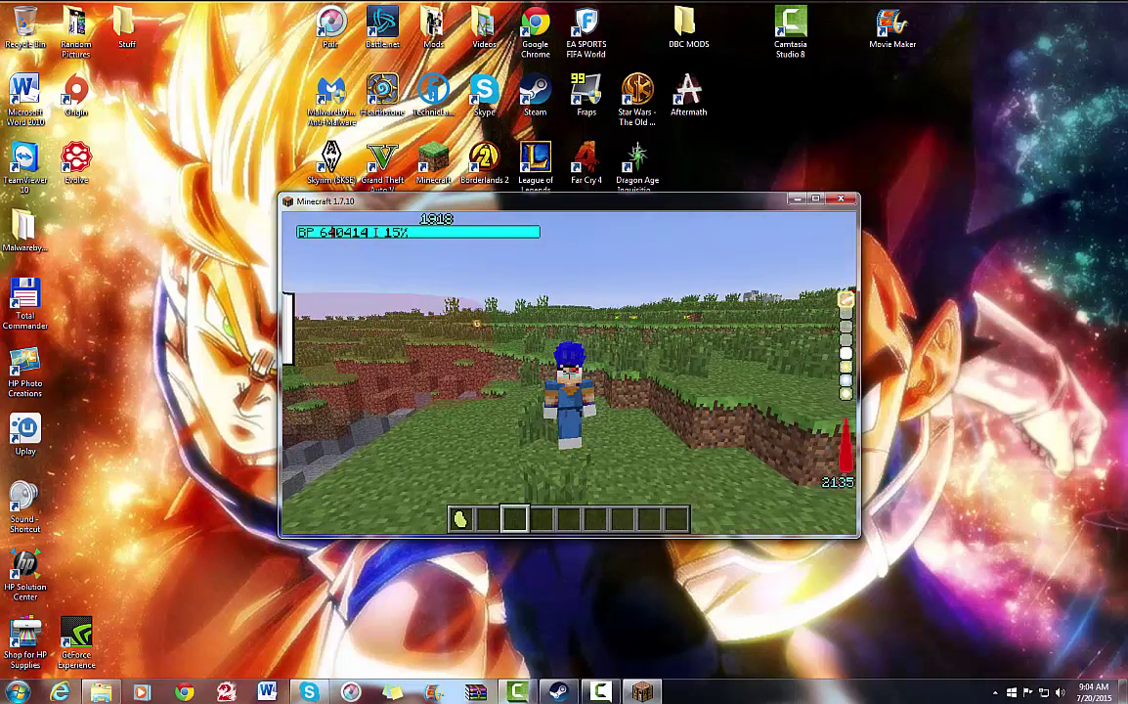
key(e)
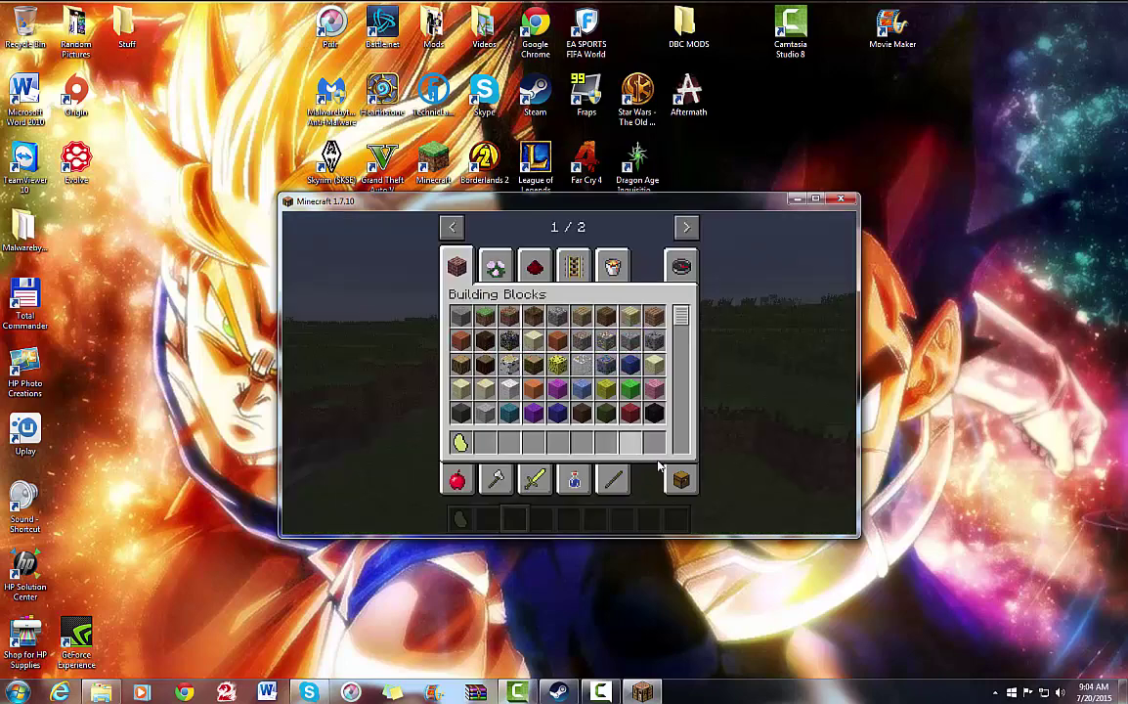
click(682, 480)
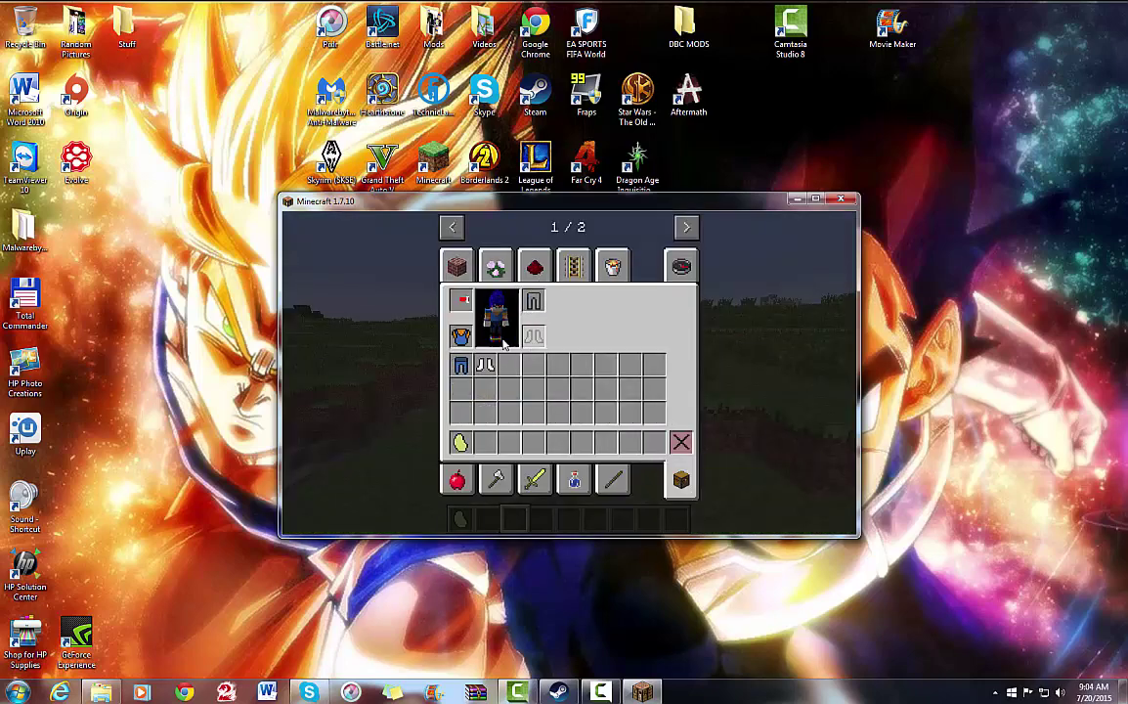
key(e)
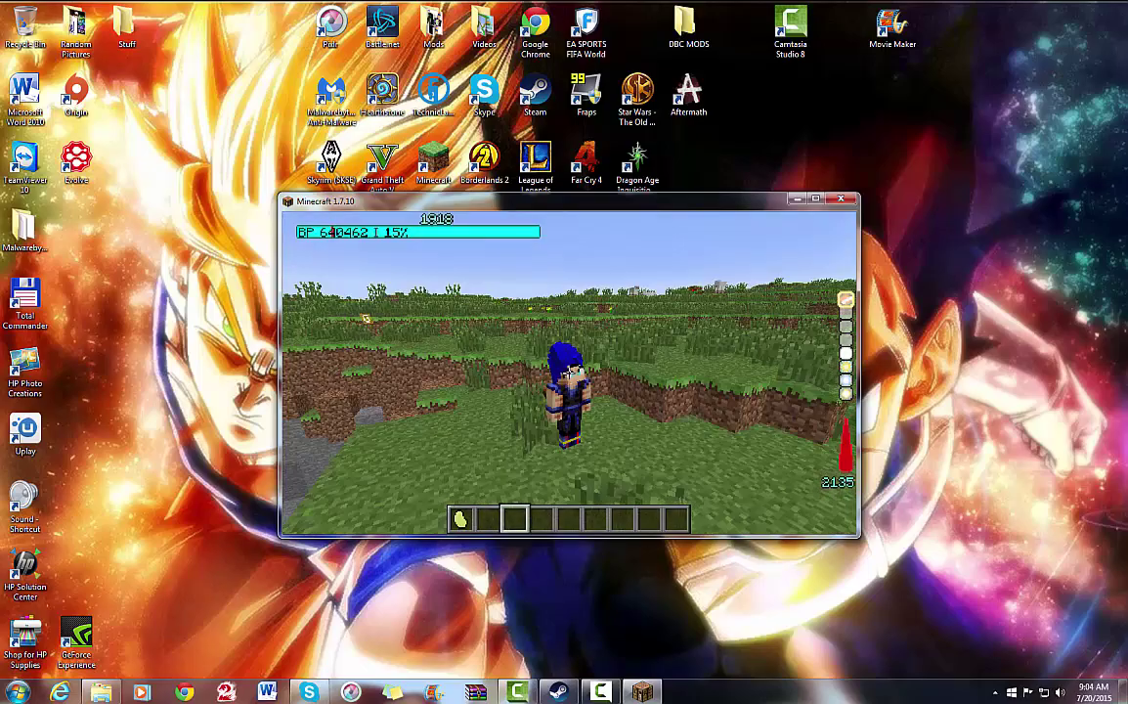
Hide the HUD and cycle between behind and front-facing camera views of the character.
key(F1)
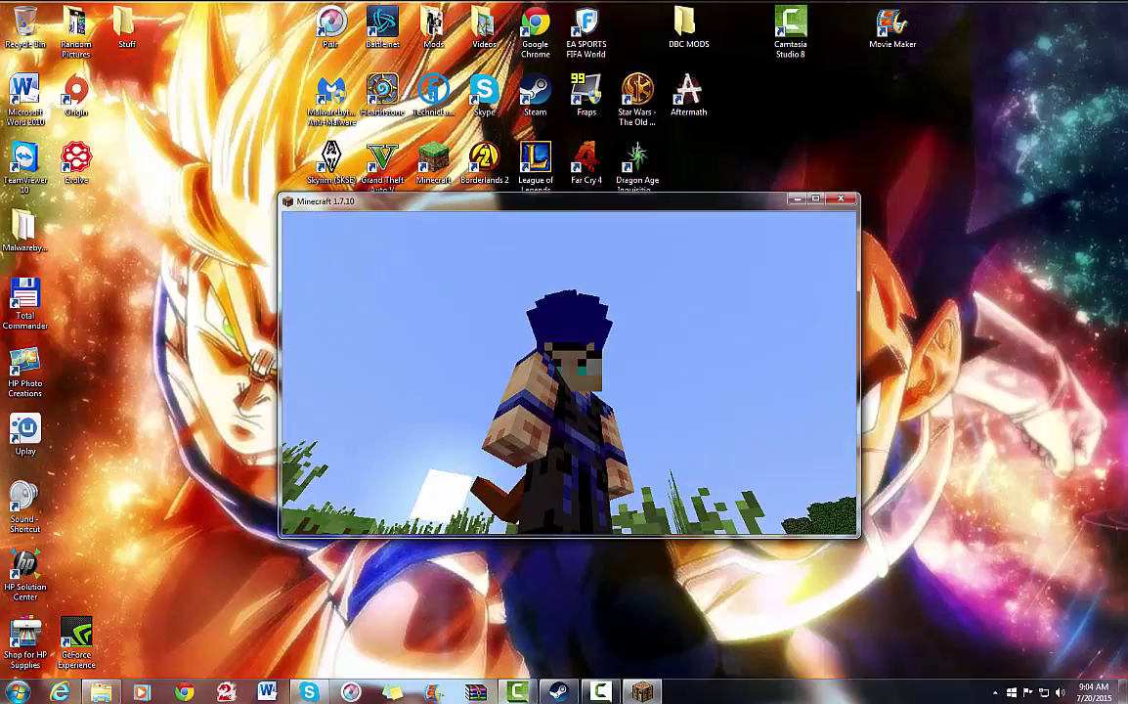
key(F5)
key(F5)
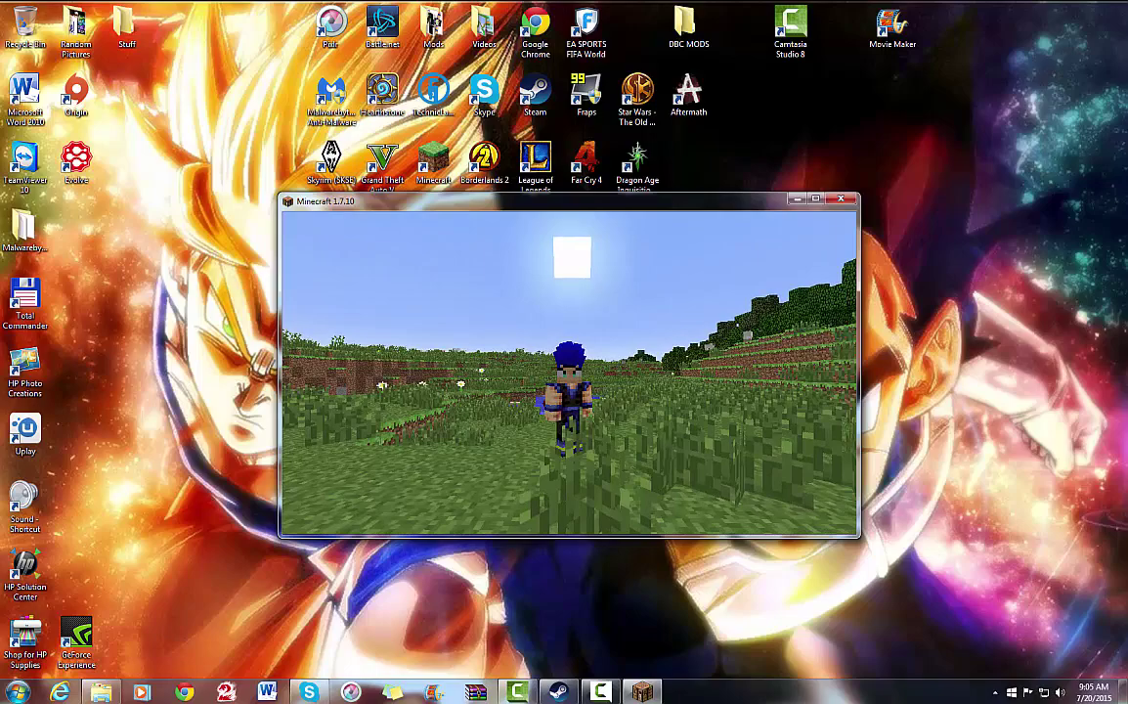
key(F5)
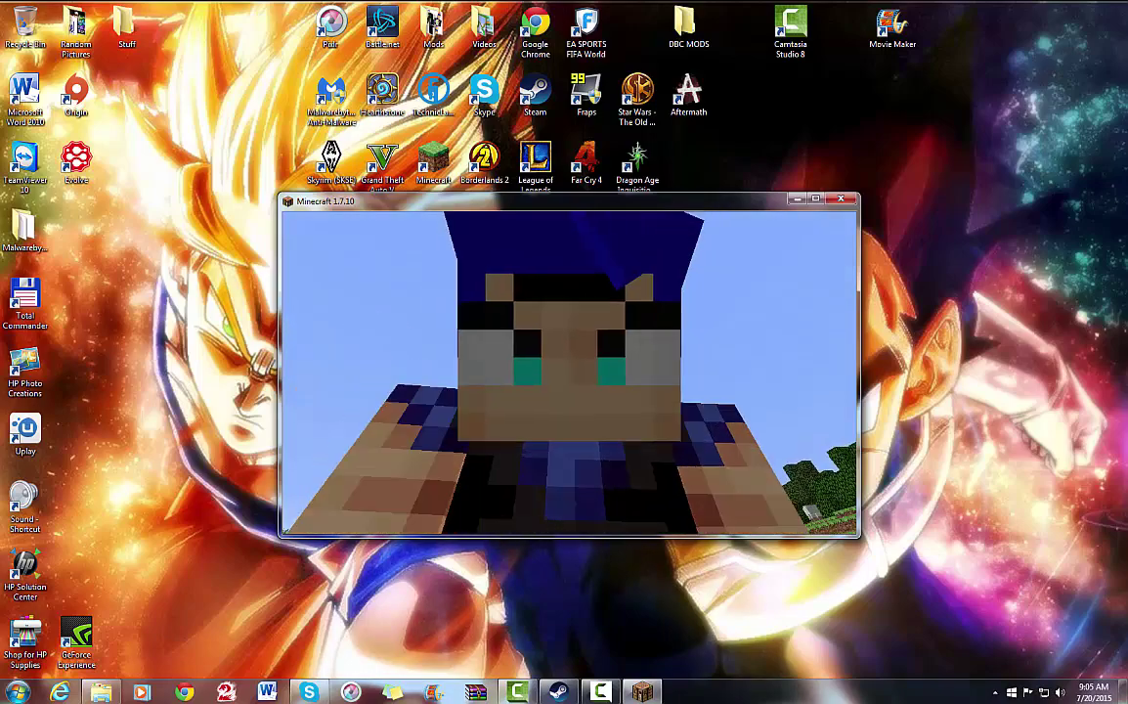
key(F5)
key(F5)
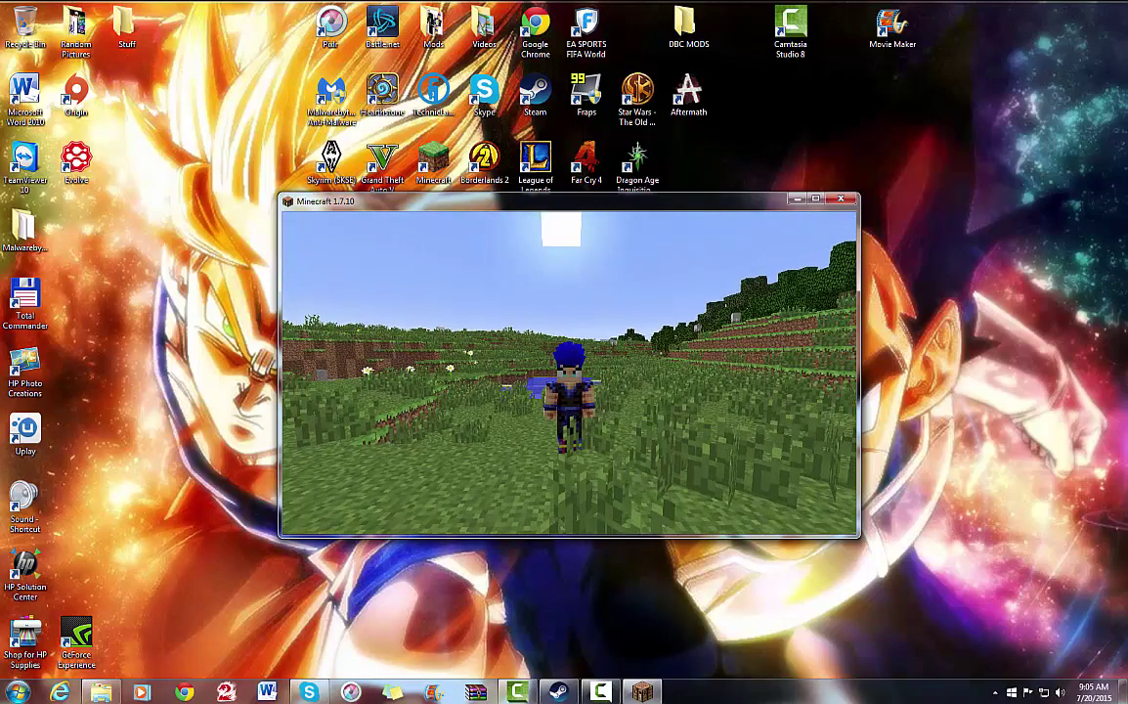